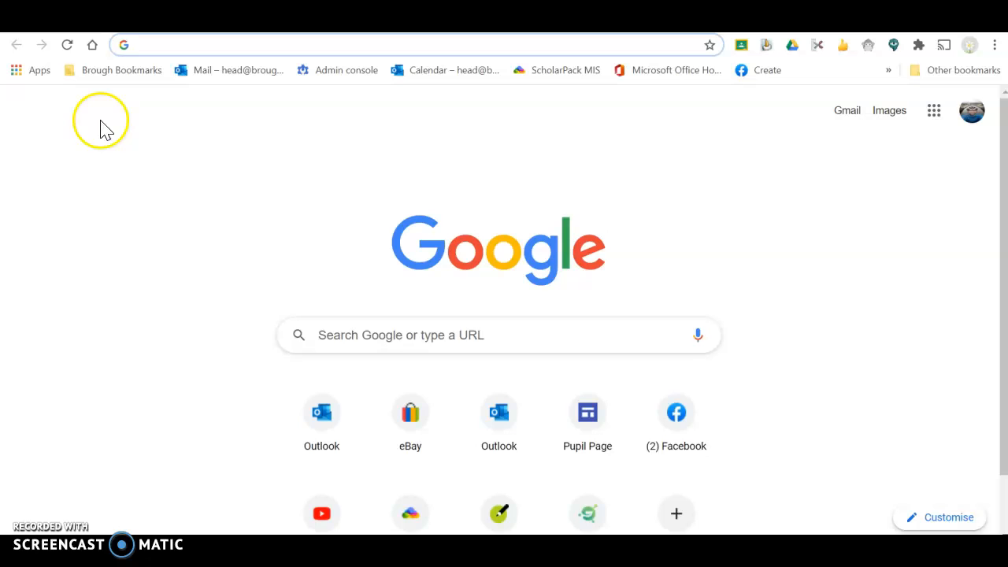
Go through the Brough Bookmarks folder to Google Docs and create a Blank document
click(120, 70)
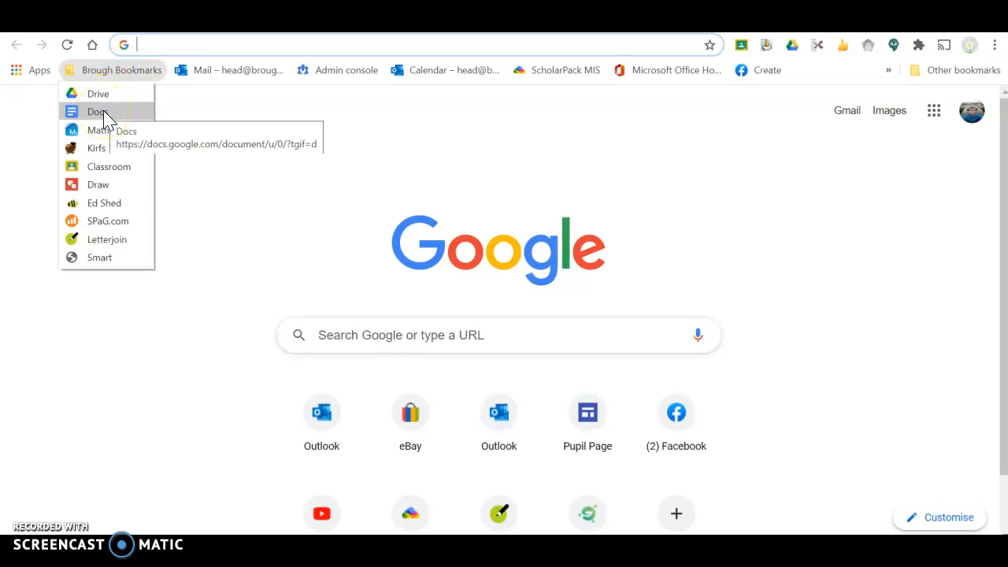
click(107, 120)
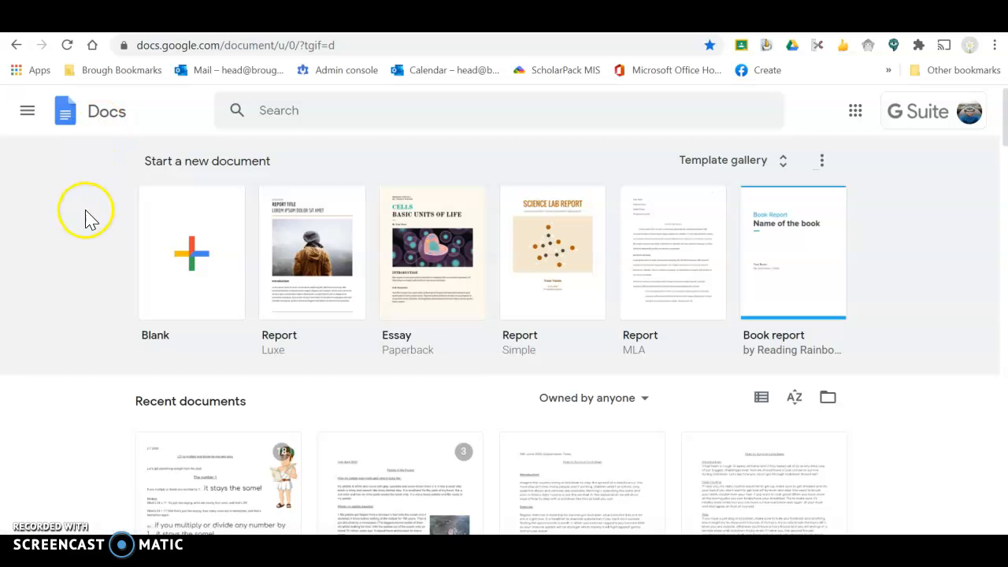
click(193, 254)
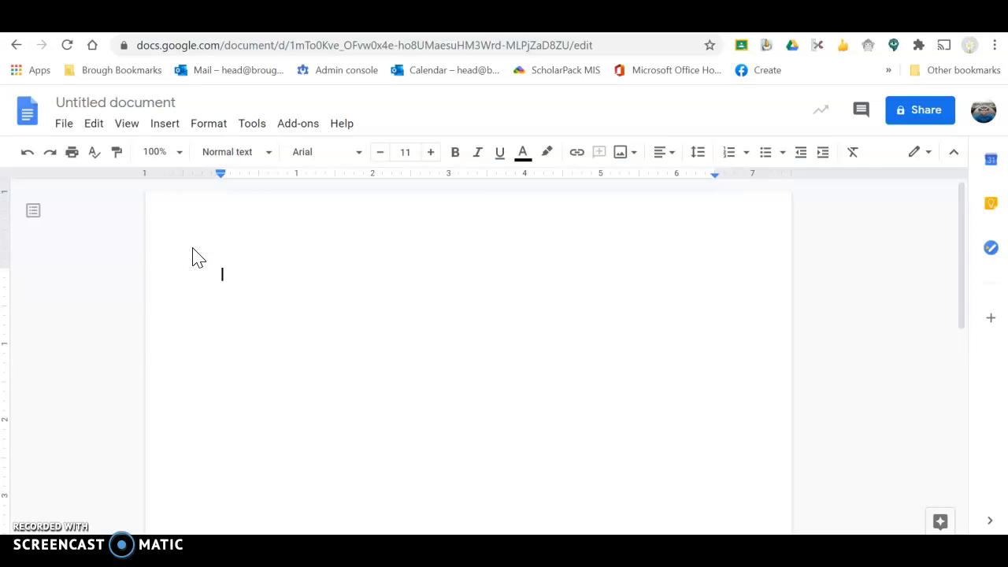
Type the greeting 'Hi my is' followed by the teacher's name as line one, then start a new line
text(Hi my)
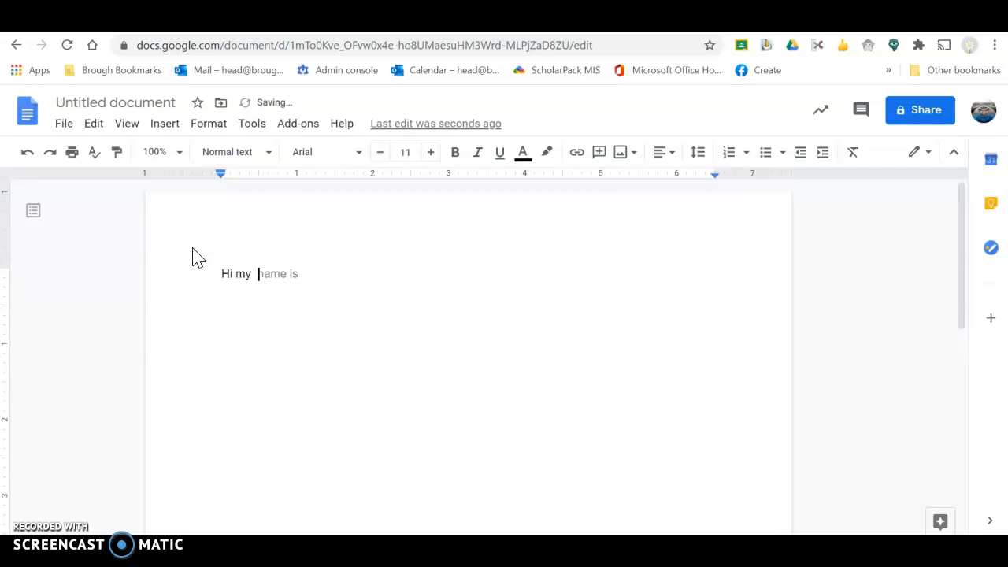
key(BackSpace)
key(BackSpace)
text(is Mr Cooper.)
key(Return)
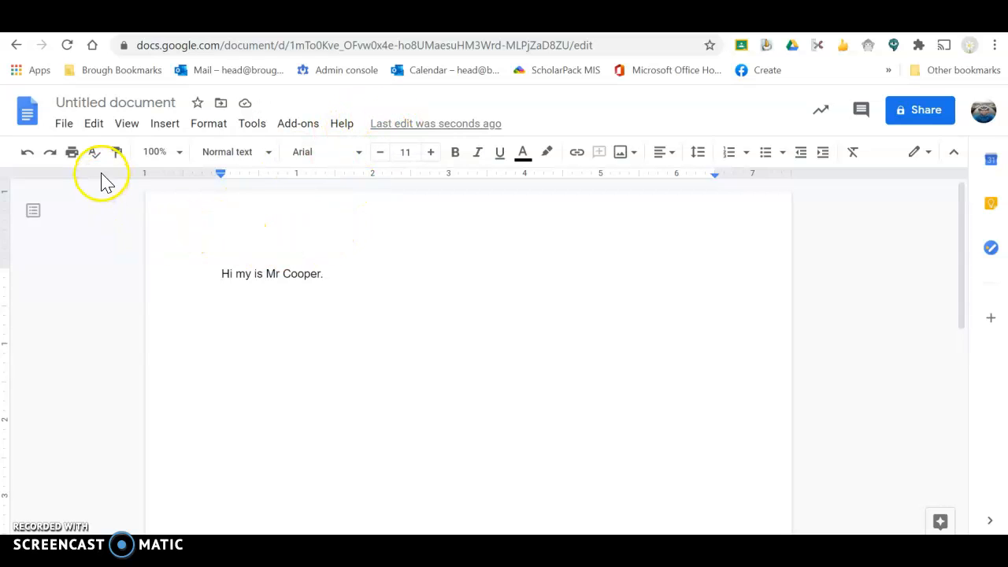
Accept the greeting as the document title and add the line 'Google Docs saves automatically.'
click(98, 101)
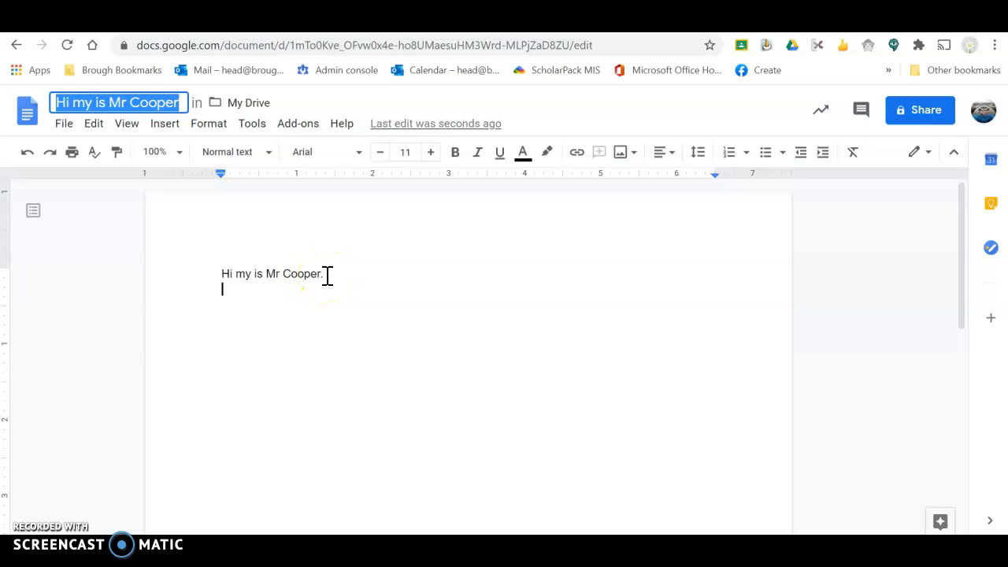
click(327, 275)
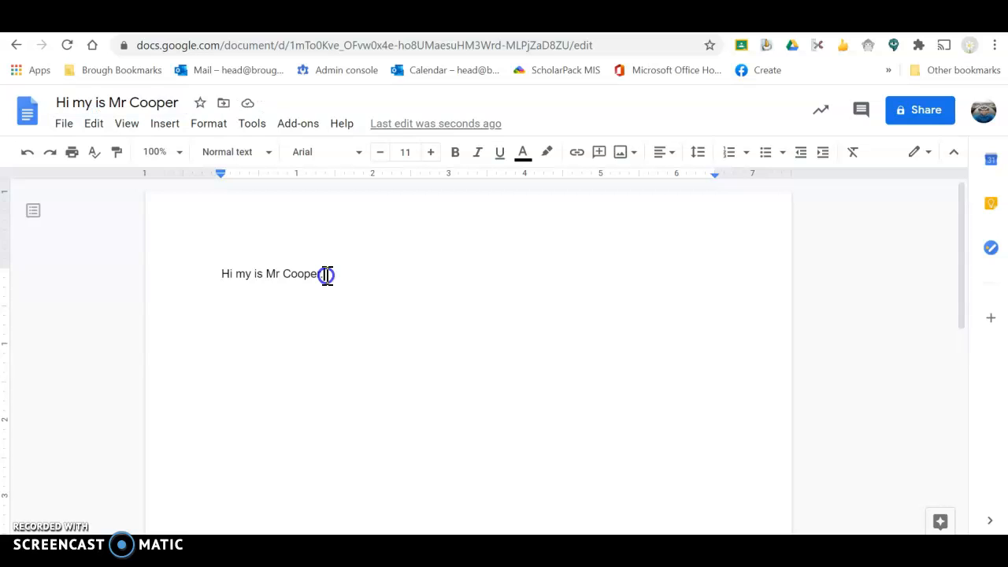
key(Return)
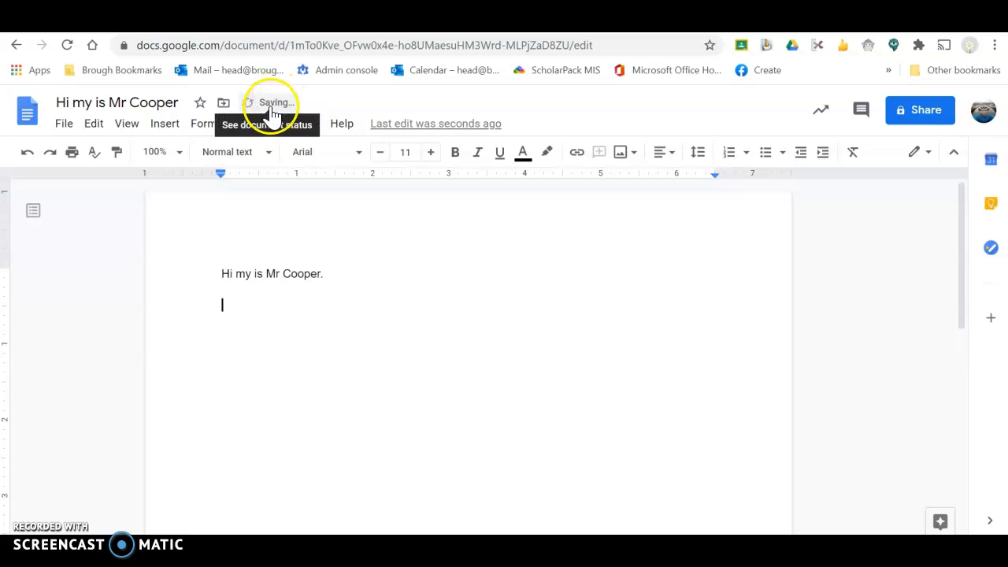
text(Google Docs saves automatically)
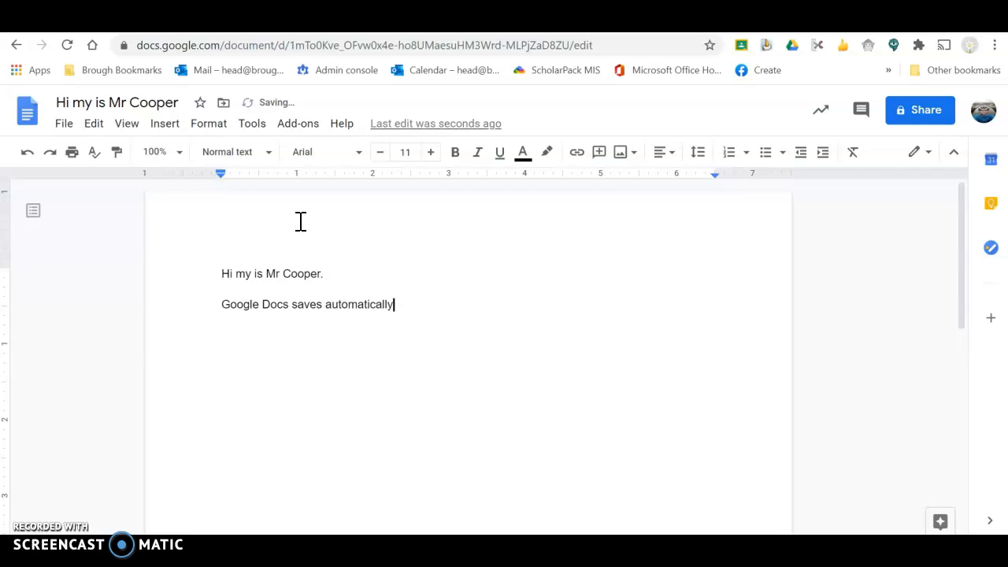
text(.)
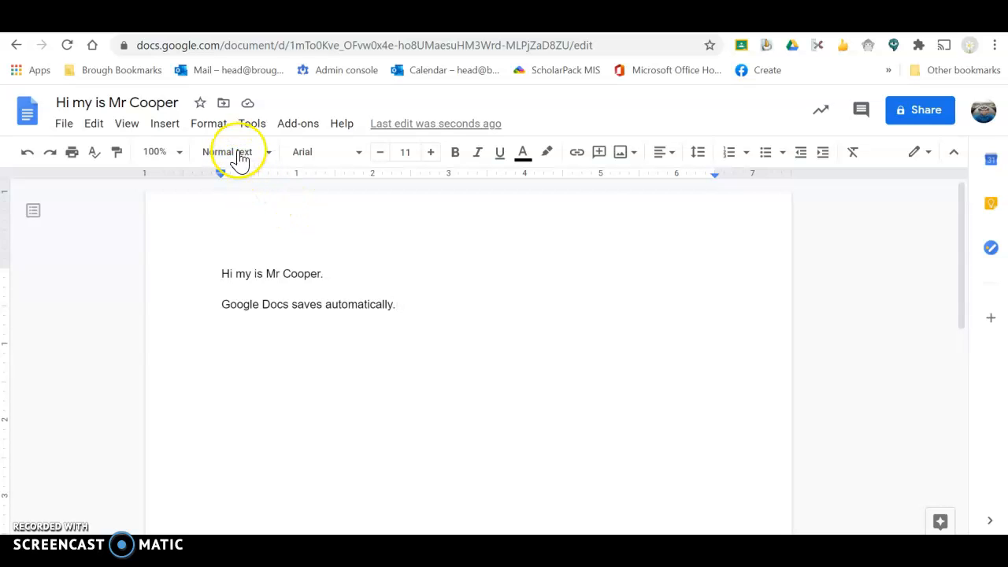
click(224, 105)
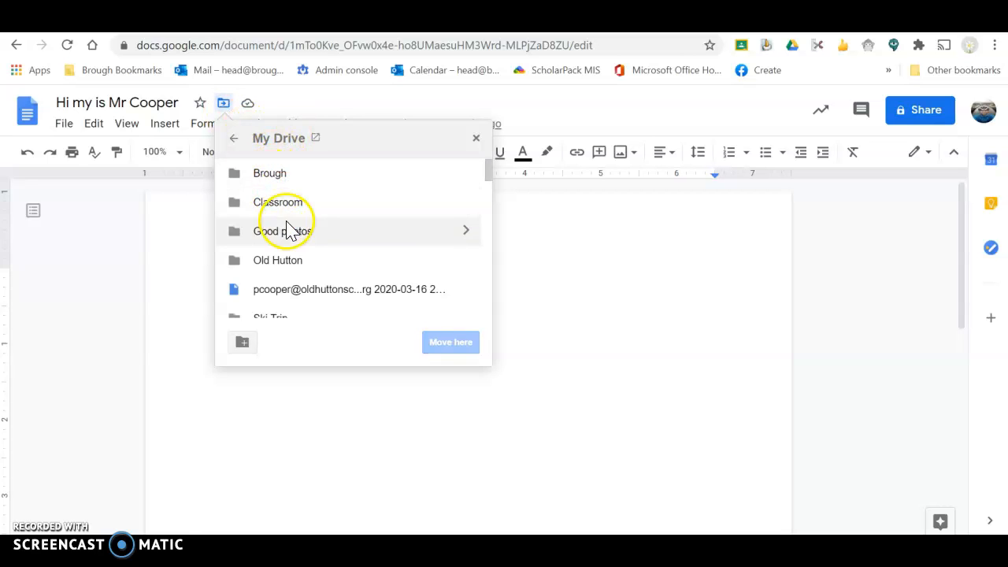
click(547, 297)
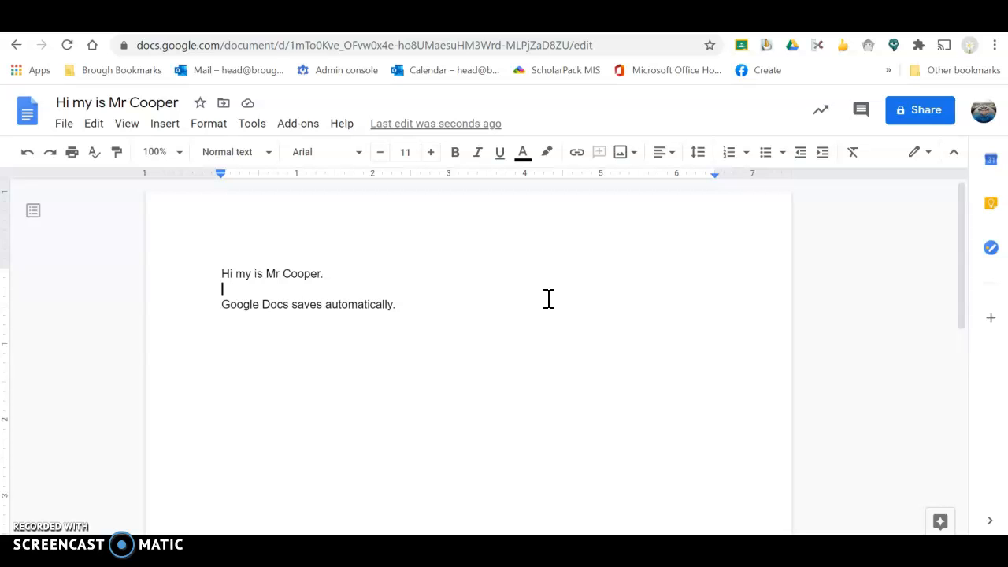
Make the greeting line red, font size 17 and centred
drag(221, 275, 339, 279)
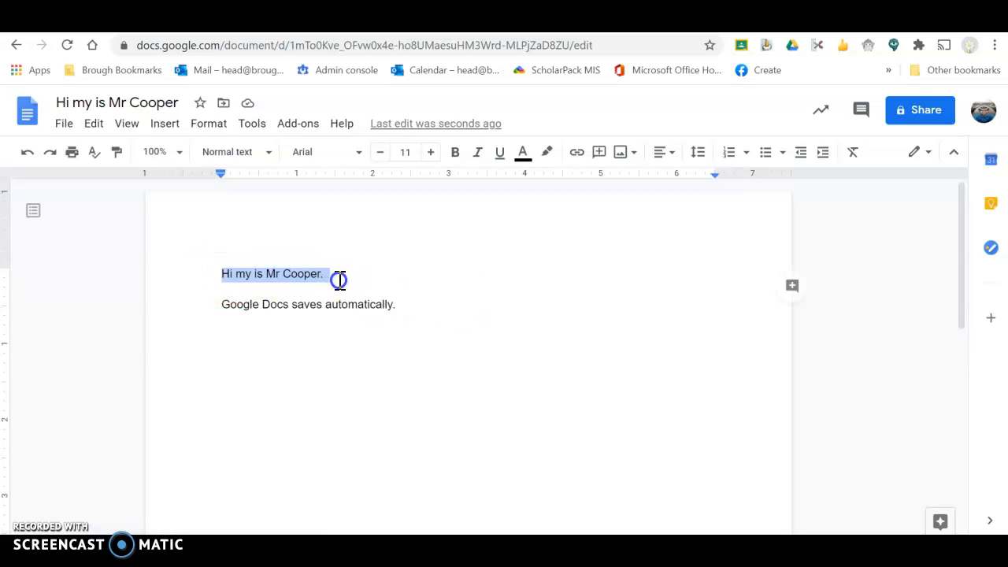
click(523, 153)
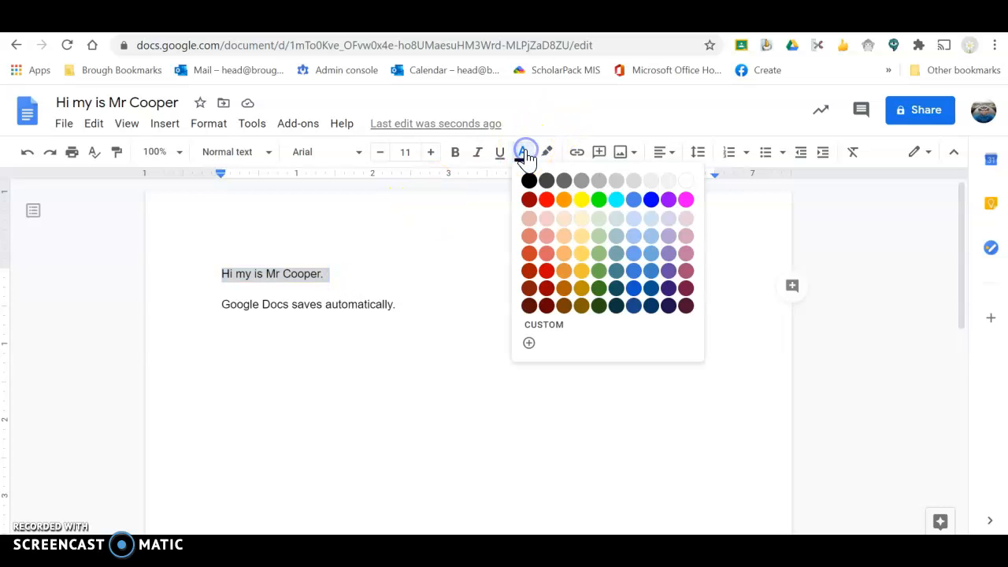
click(547, 199)
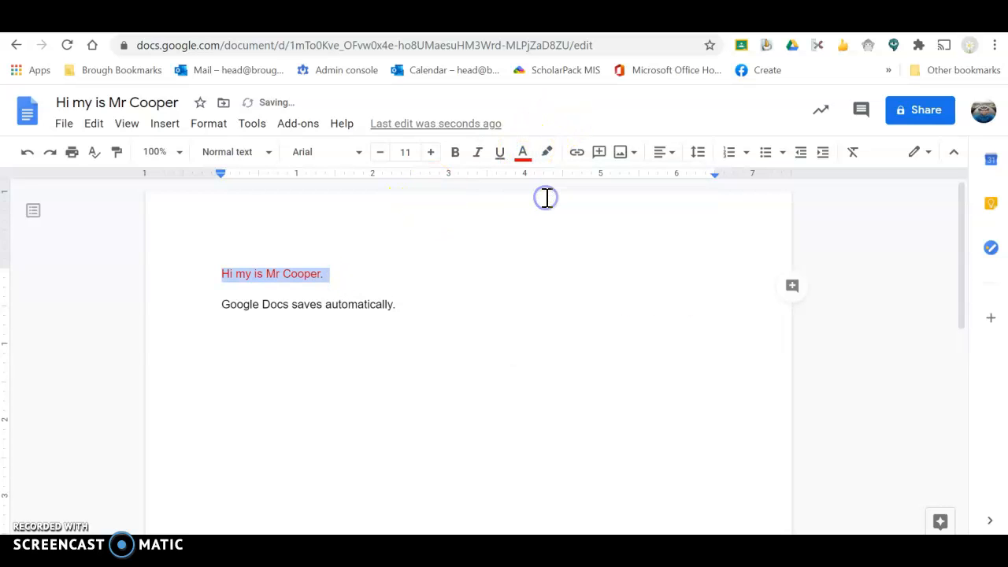
click(431, 152)
click(431, 152)
click(431, 152)
click(431, 152)
click(431, 152)
click(431, 152)
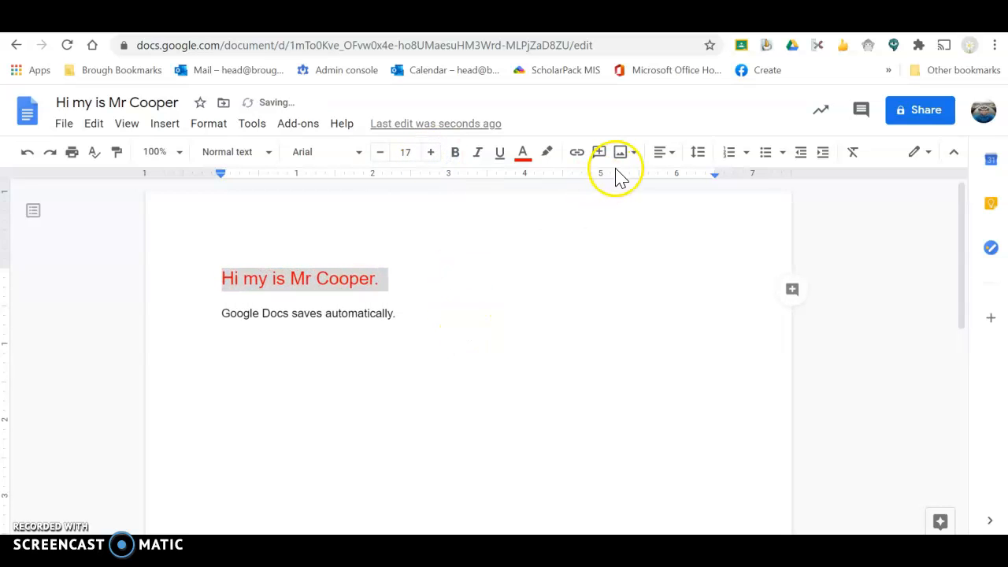
click(666, 154)
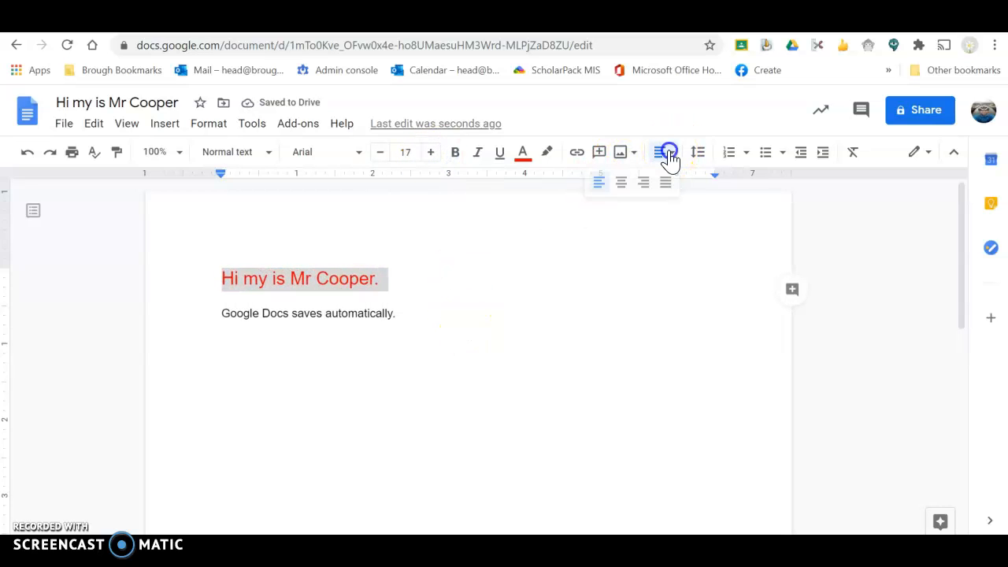
click(621, 184)
Start a bulleted list on the empty line below the second sentence
click(546, 349)
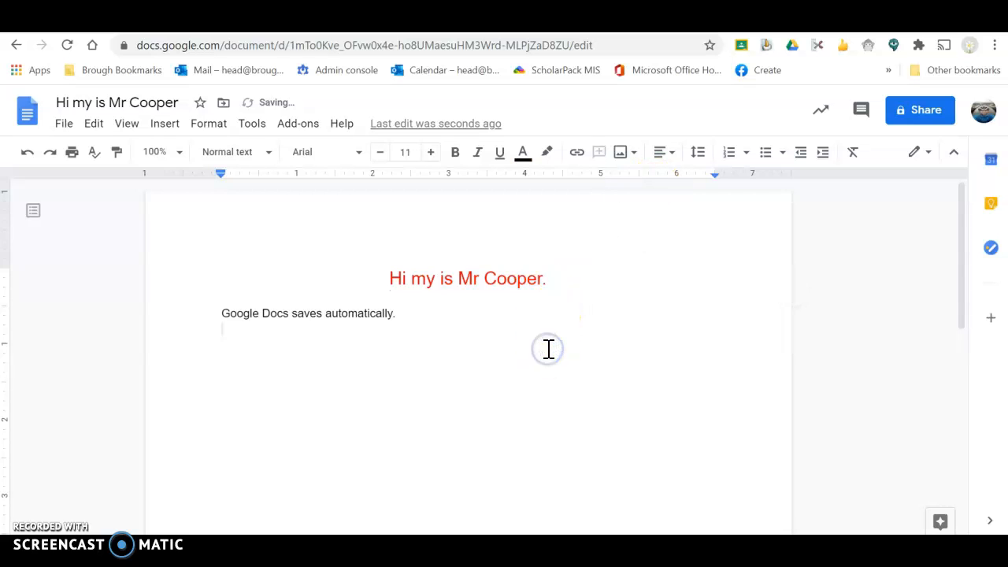
click(670, 158)
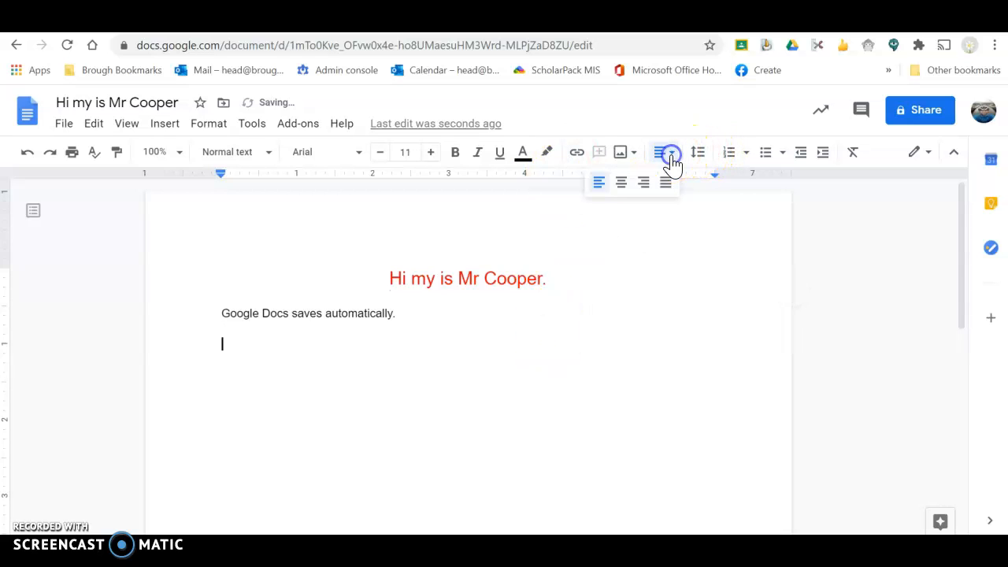
click(744, 158)
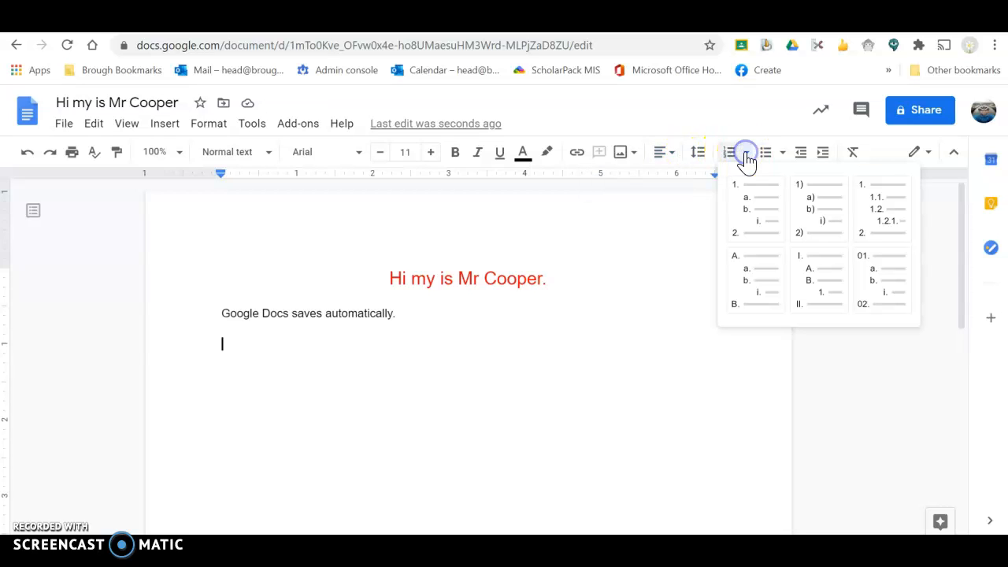
click(779, 160)
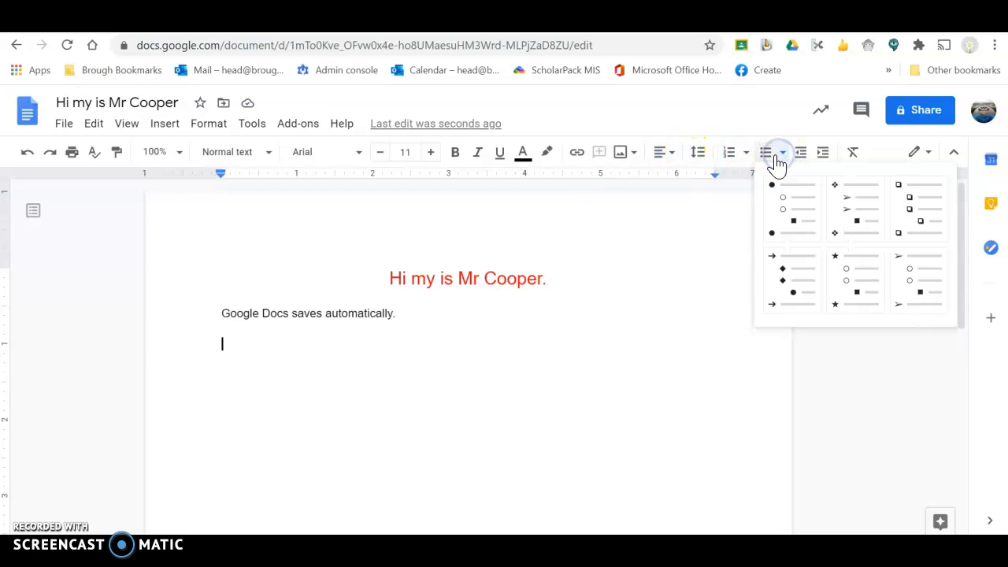
click(771, 161)
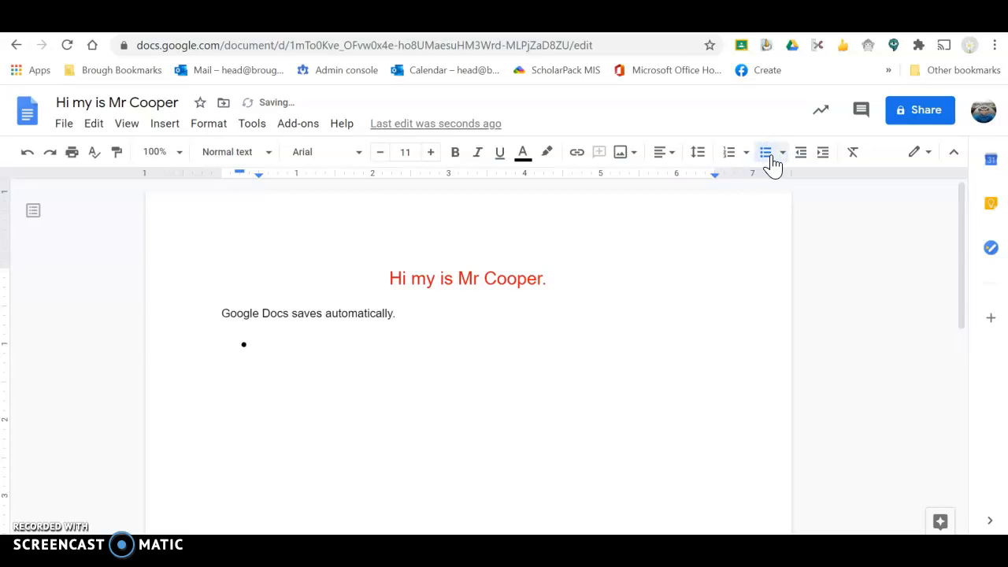
Add the bullet 'Bullet points' with an indented 'Number 2', then end the list with a blank line
text(Bullet points)
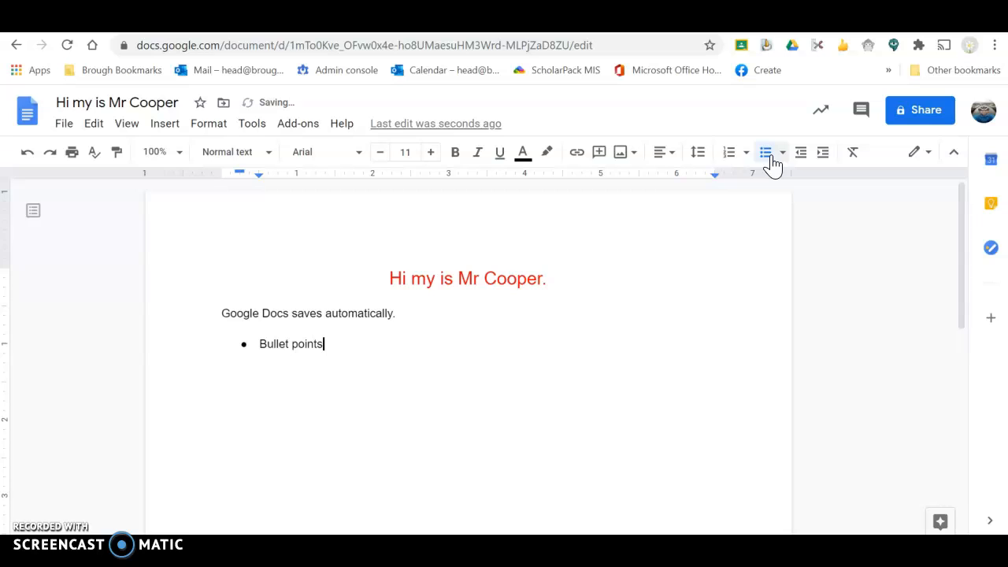
key(Return)
key(Tab)
text(Number 2)
key(Return)
key(shift+Tab)
click(772, 161)
key(Return)
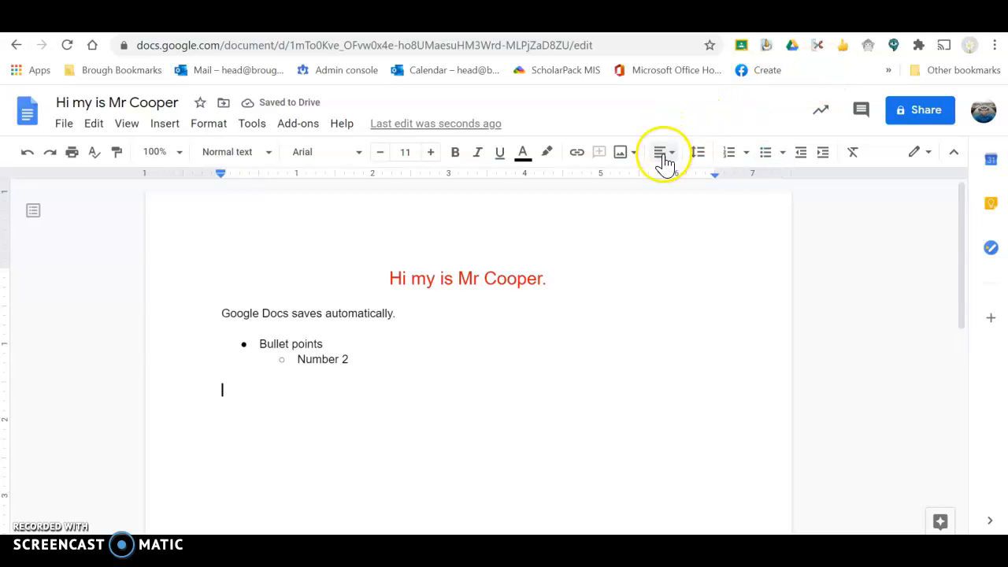
click(580, 158)
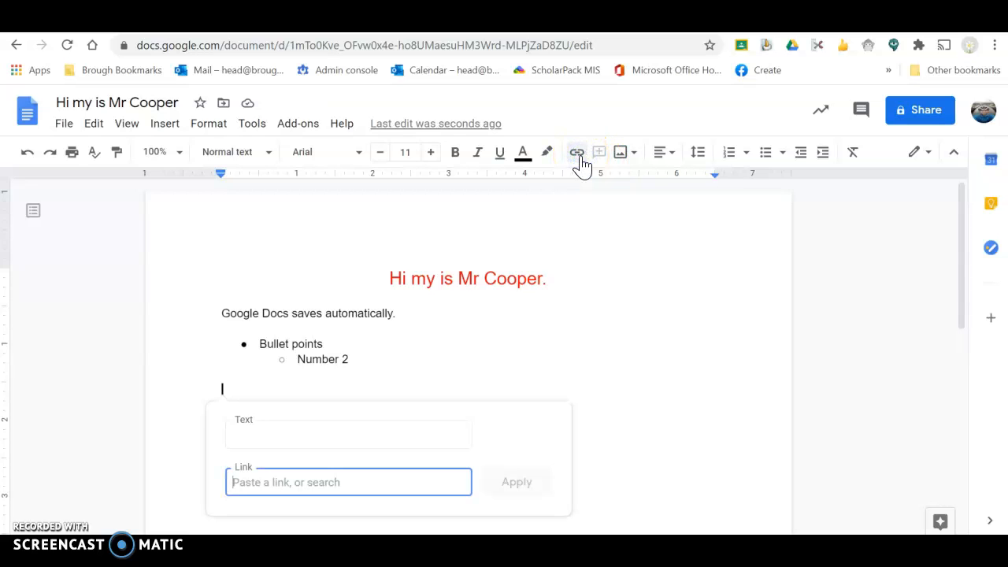
click(455, 373)
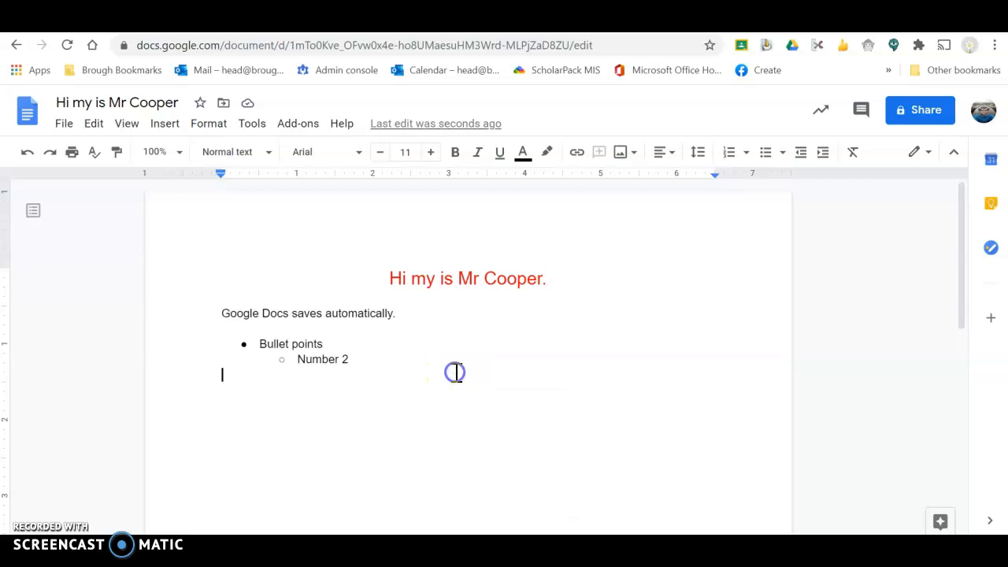
click(167, 126)
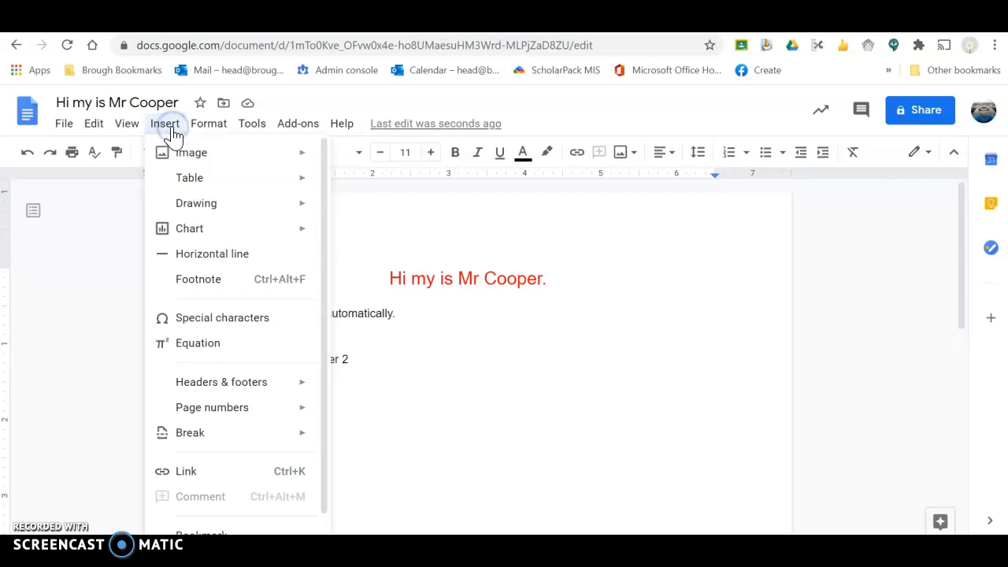
click(189, 155)
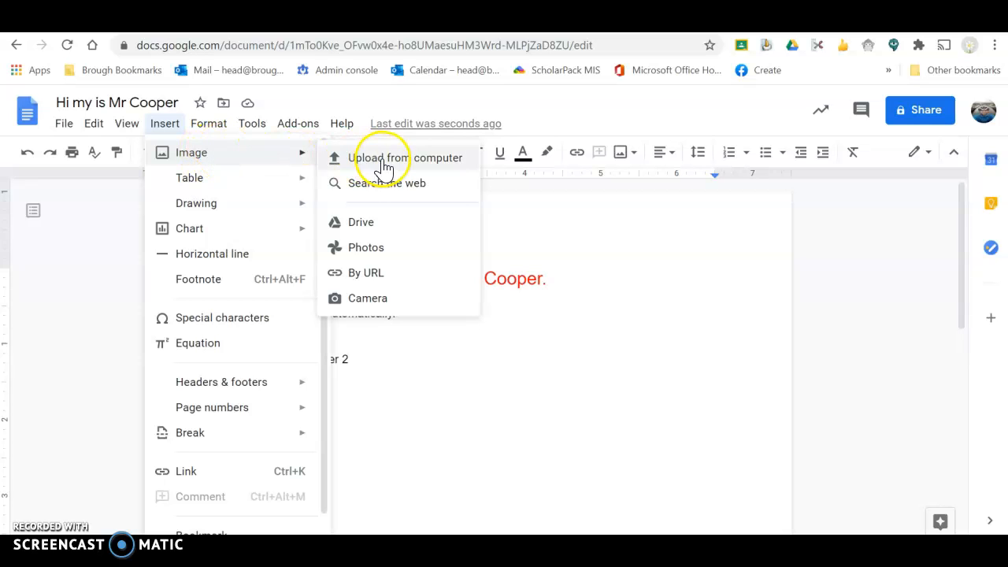
click(388, 299)
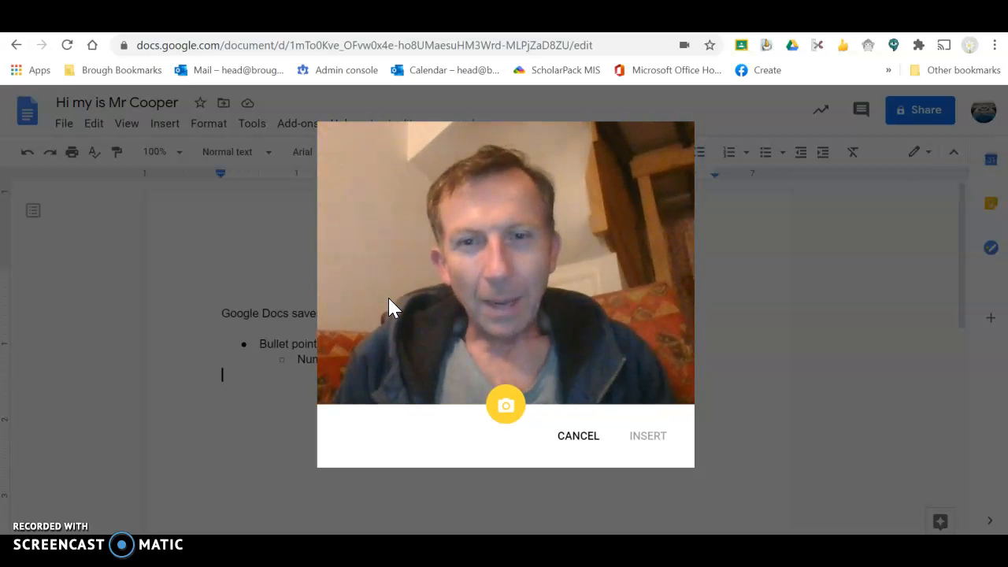
click(503, 404)
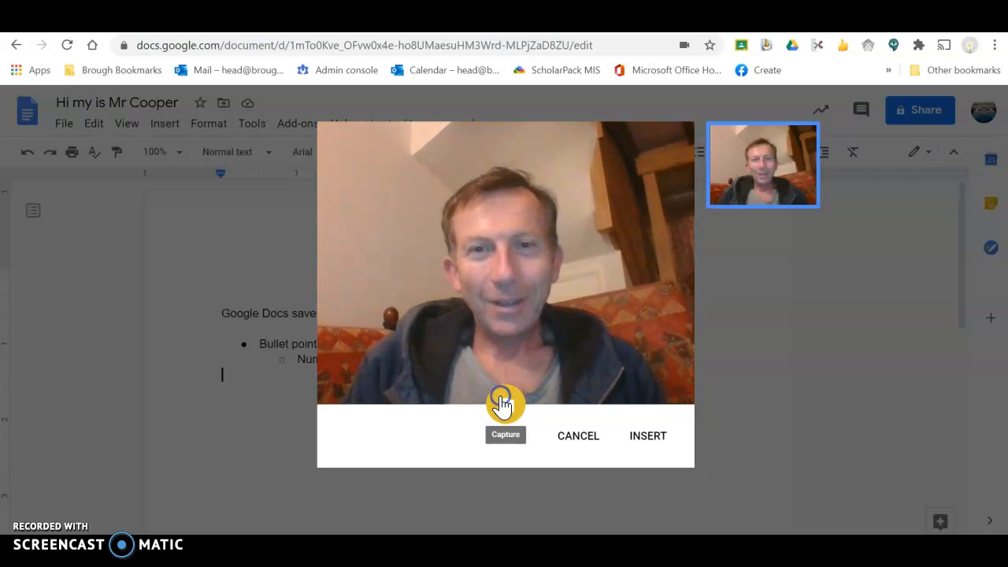
click(647, 439)
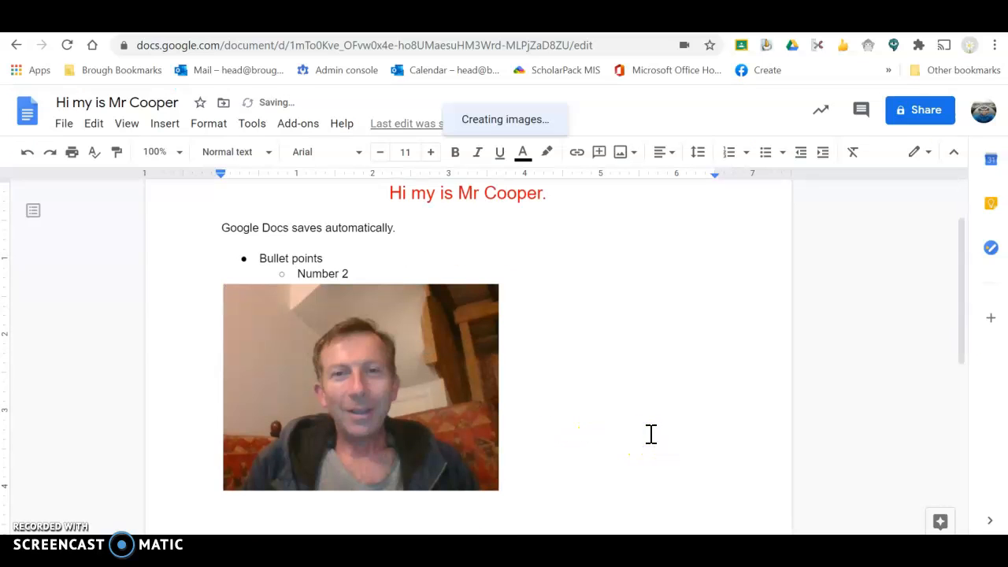
click(424, 381)
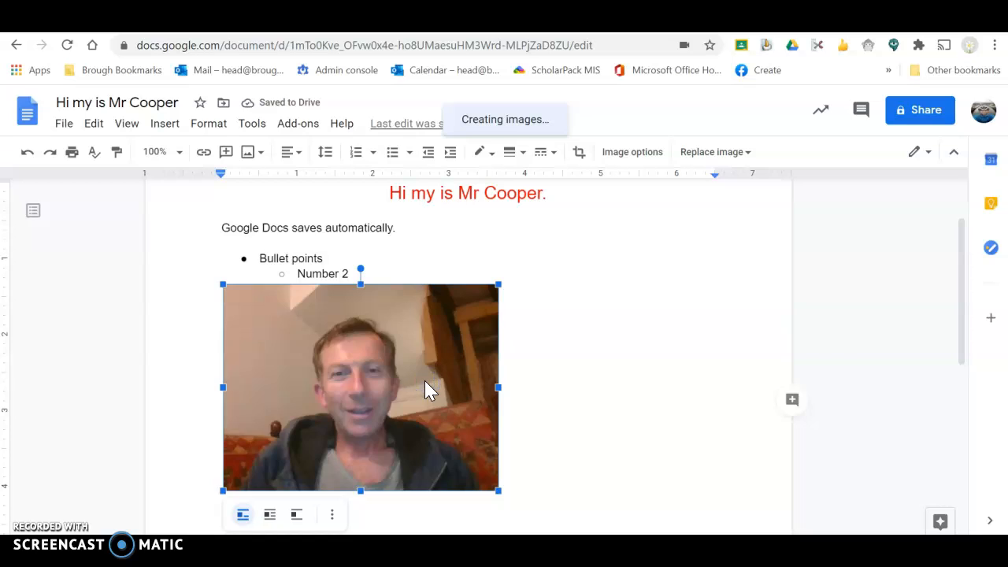
key(Delete)
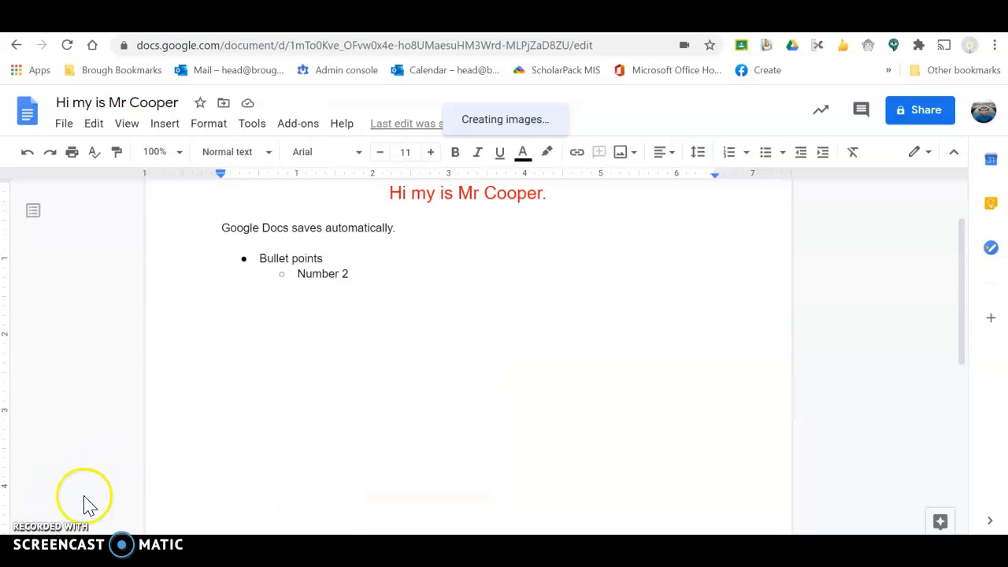
Share the document as Editor with the pupil's school e-mail address and send the invitation
click(63, 126)
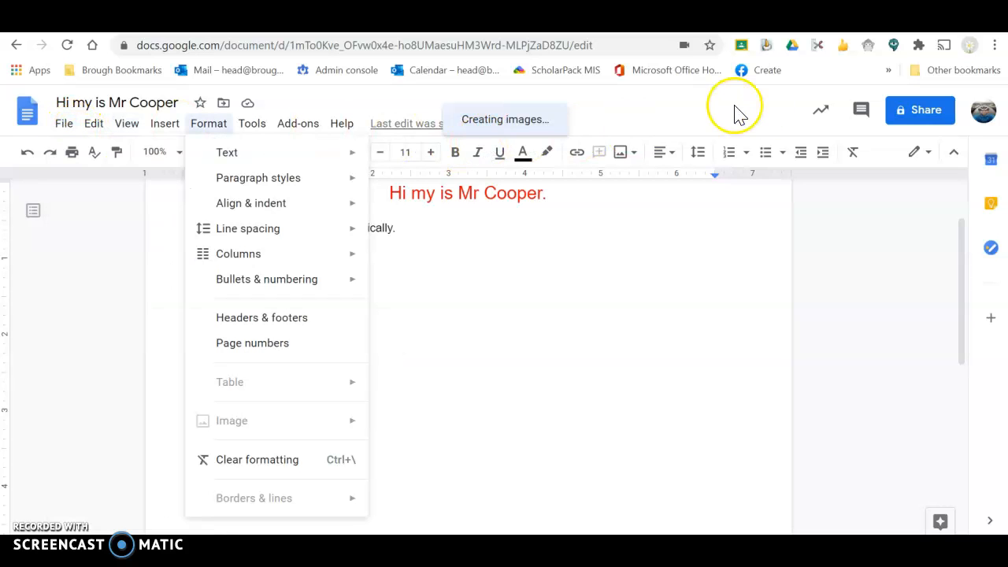
click(913, 109)
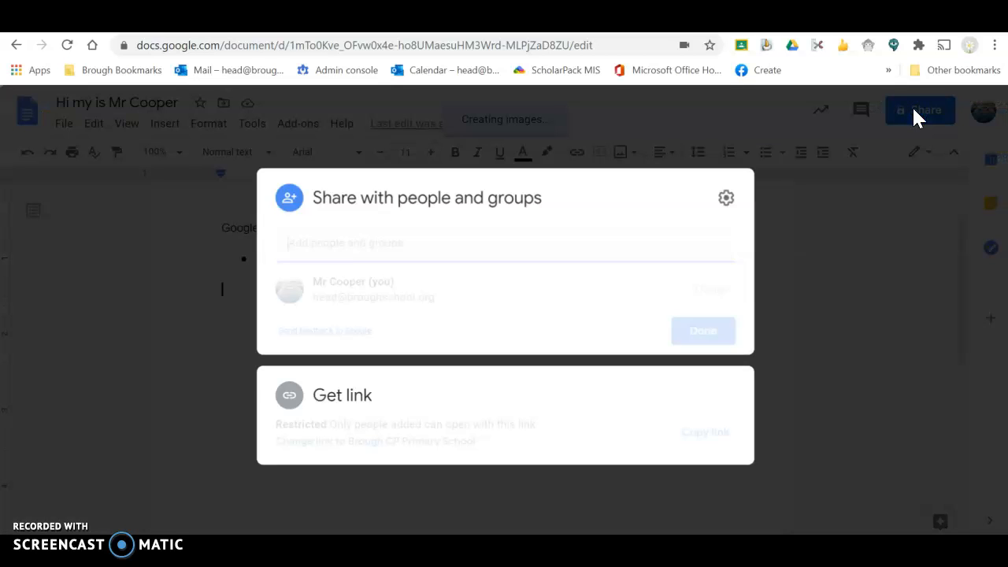
click(515, 254)
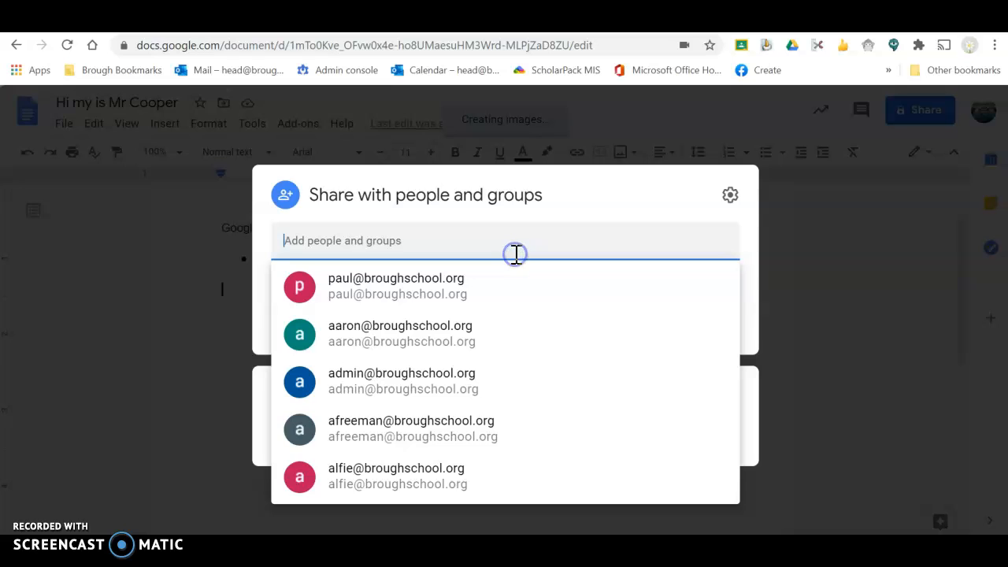
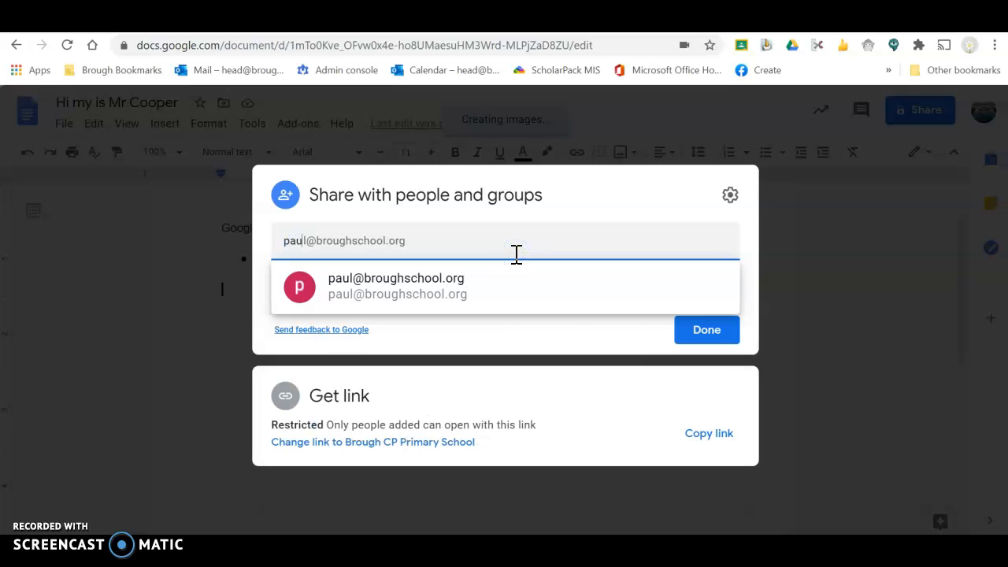
click(407, 301)
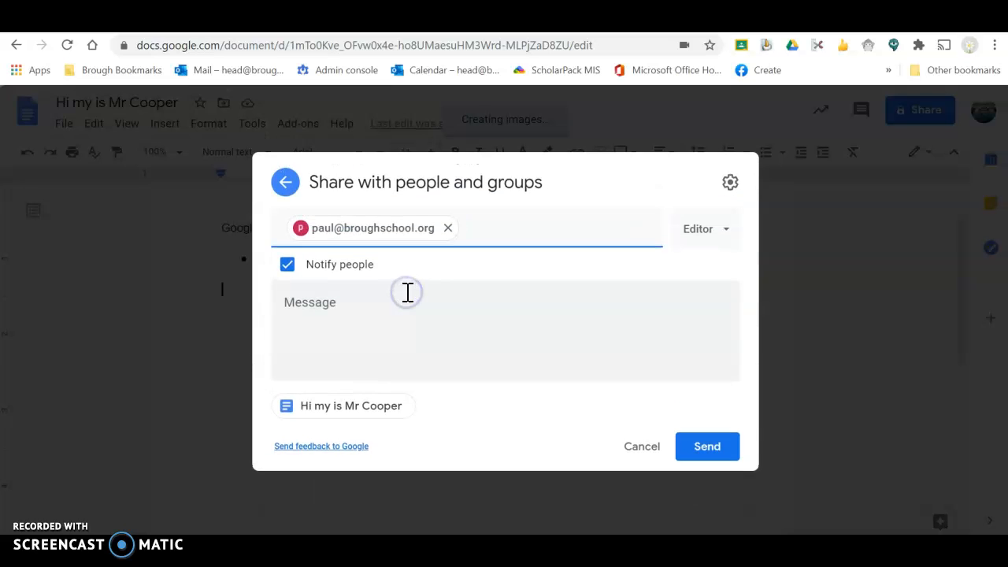
click(709, 457)
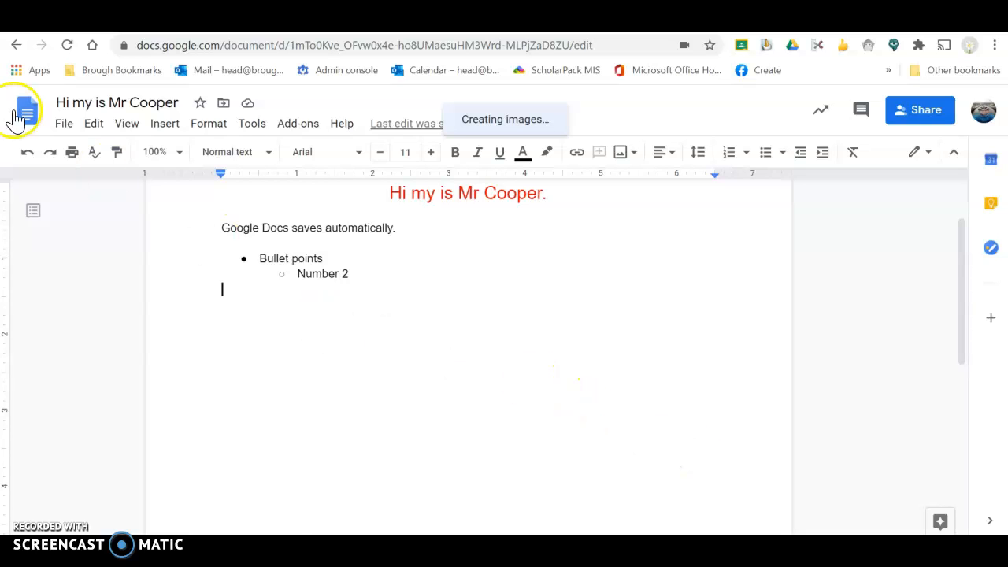
Look through the File, Edit, View, Insert and Format menus, then open the Tools menu
click(64, 124)
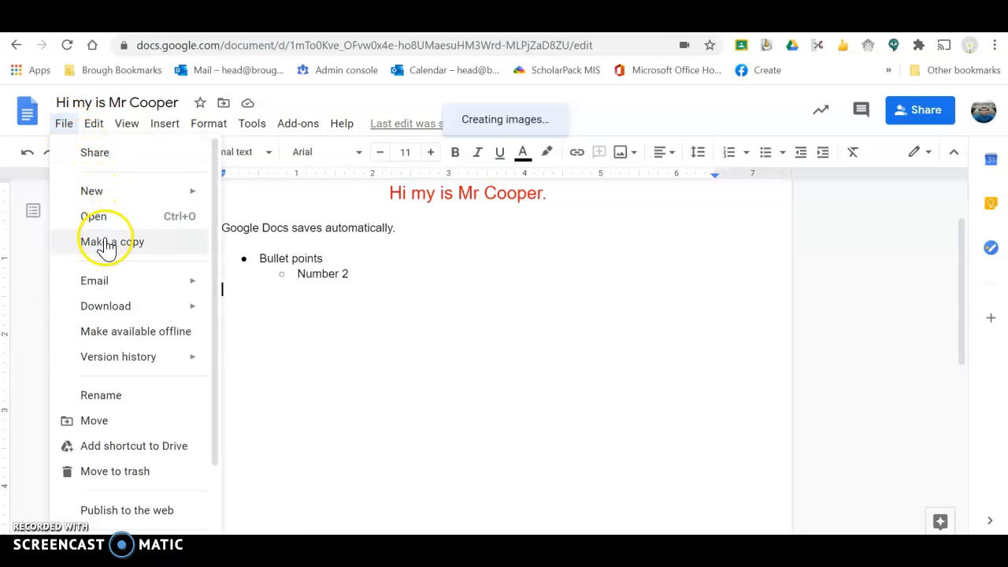
mouse_move(118, 307)
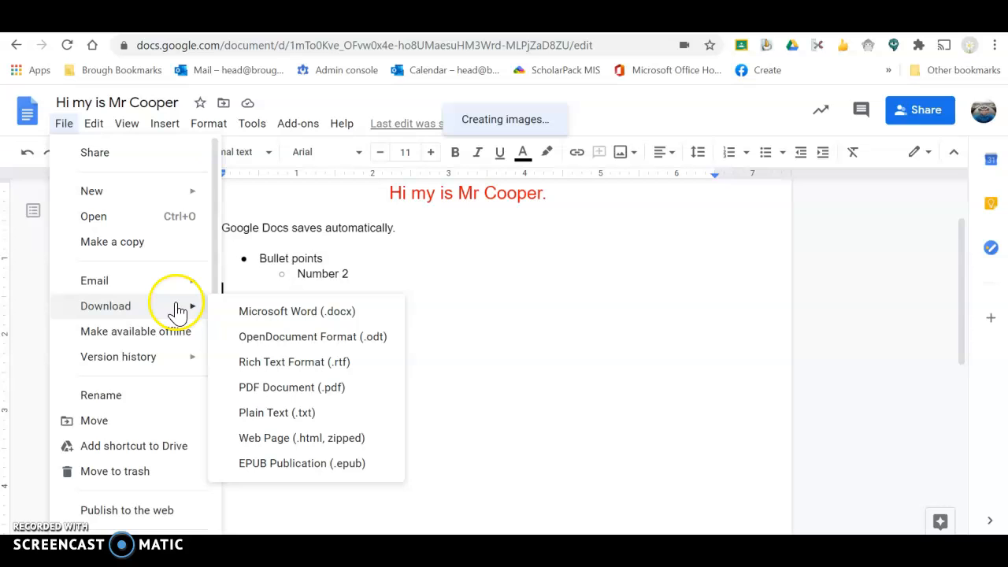
mouse_move(95, 128)
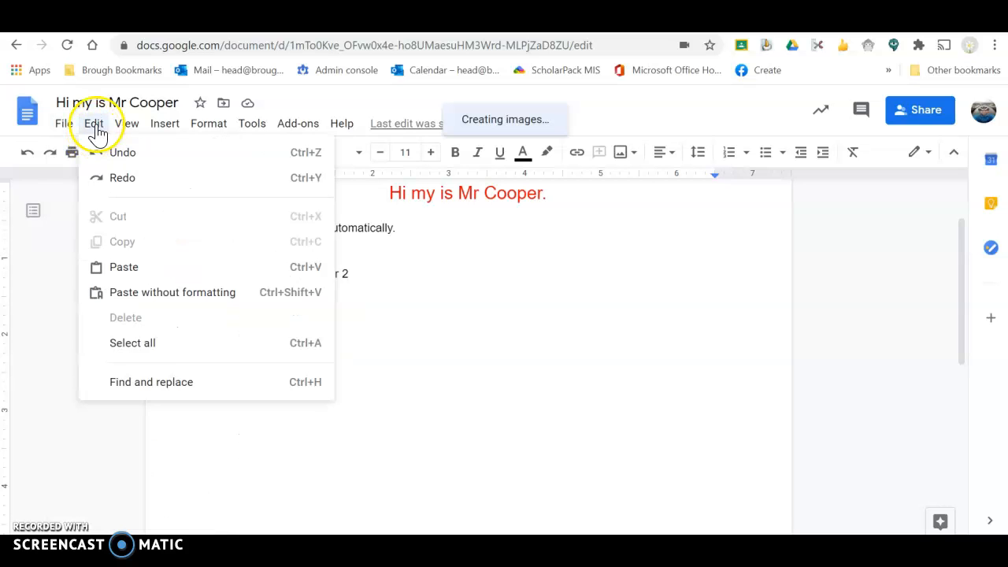
mouse_move(126, 134)
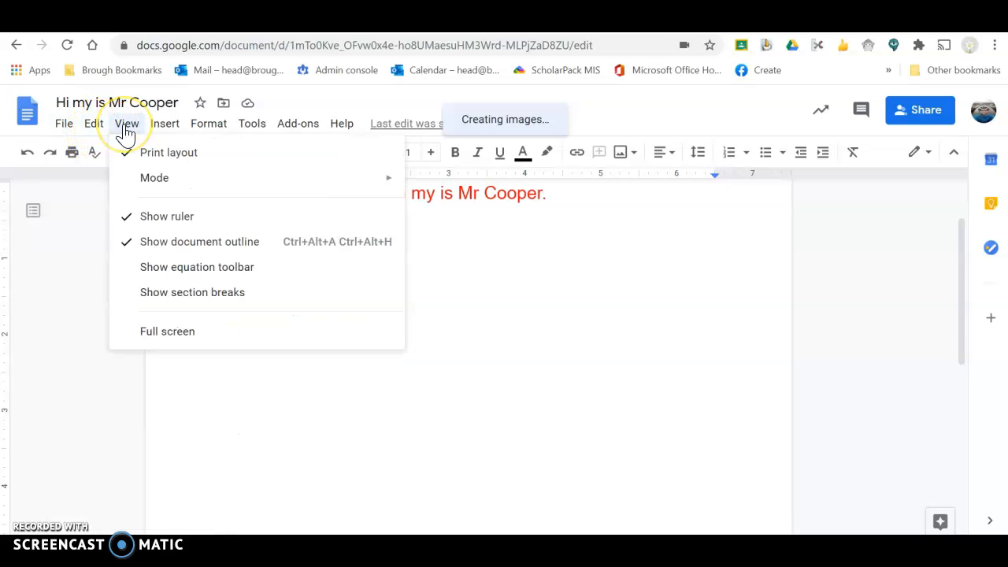
mouse_move(163, 134)
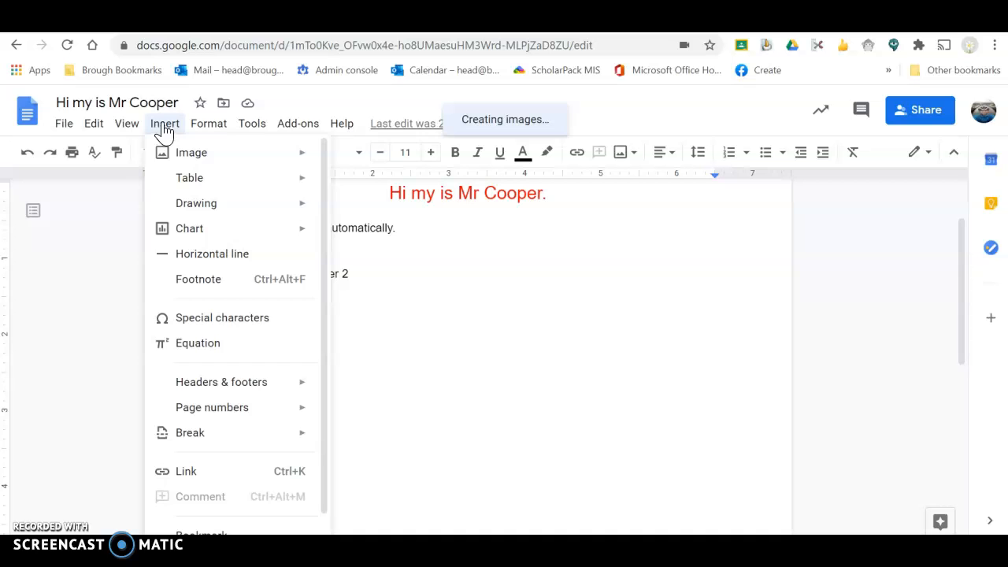
click(199, 128)
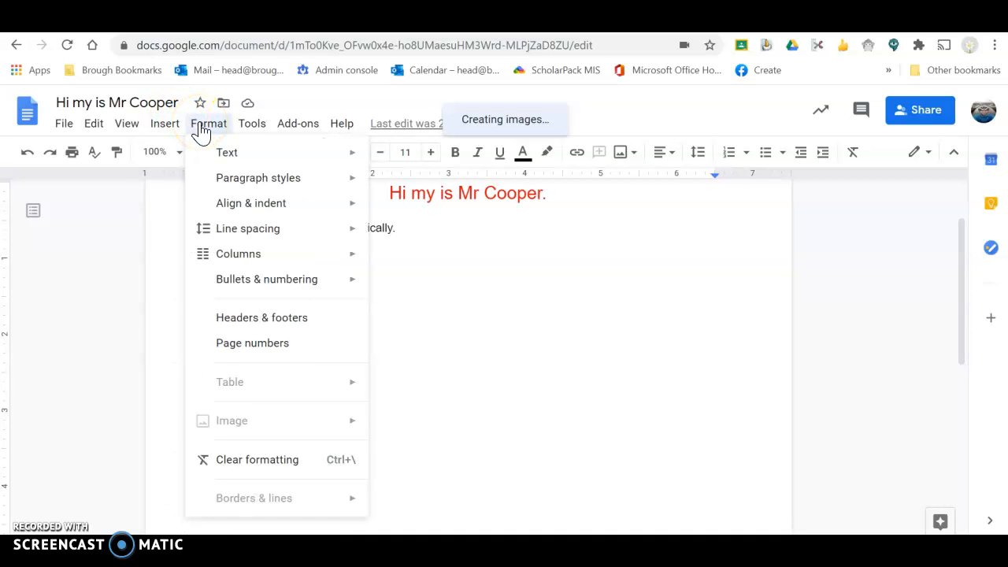
click(244, 128)
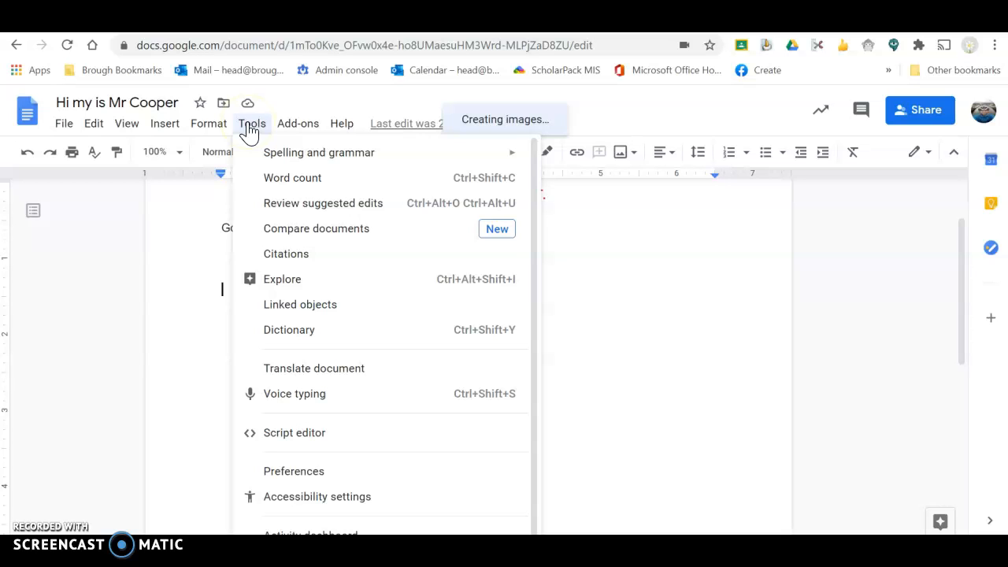
click(249, 130)
click(249, 130)
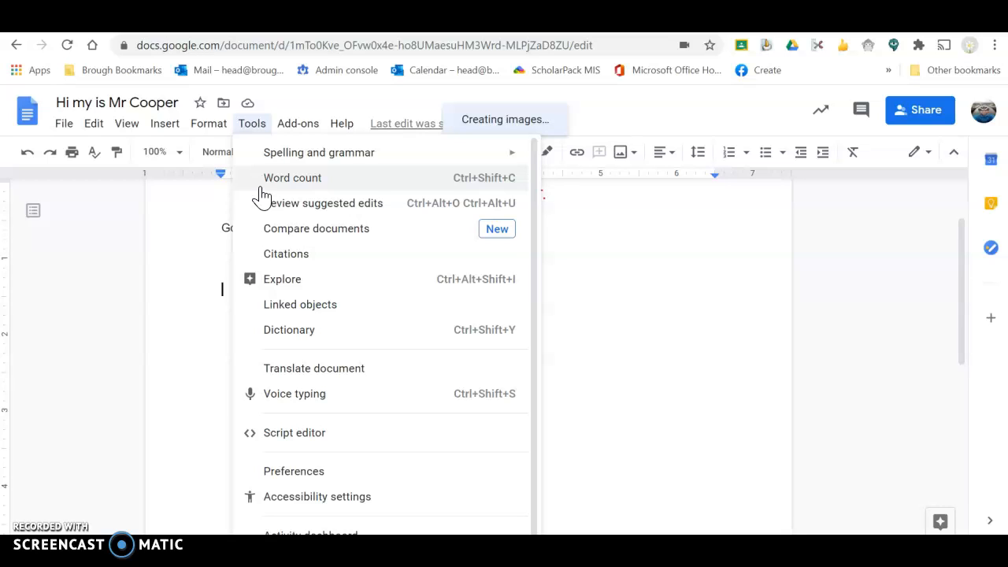
click(267, 194)
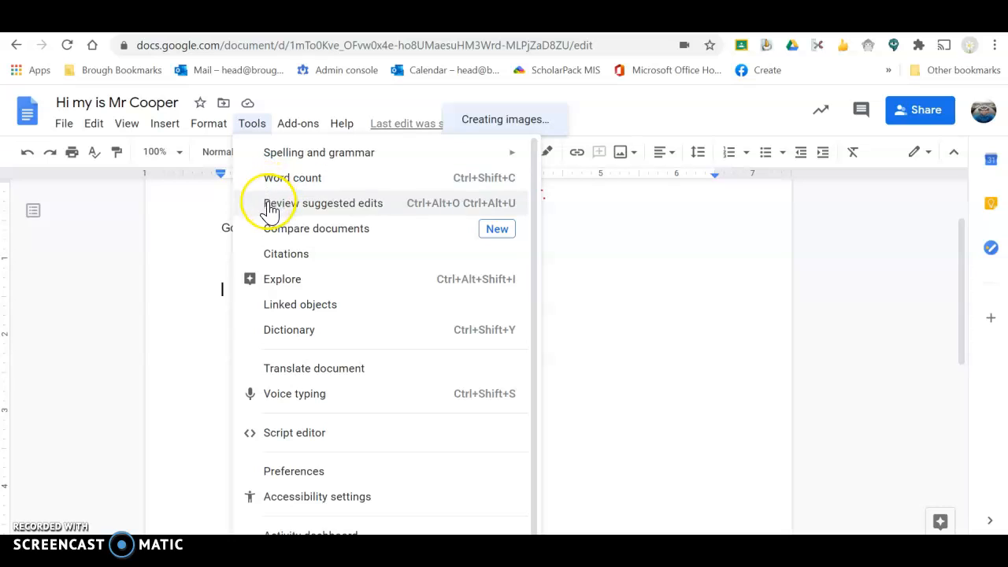
Turn on Voice typing and dictate a sentence into the demo document using the microphone
click(314, 400)
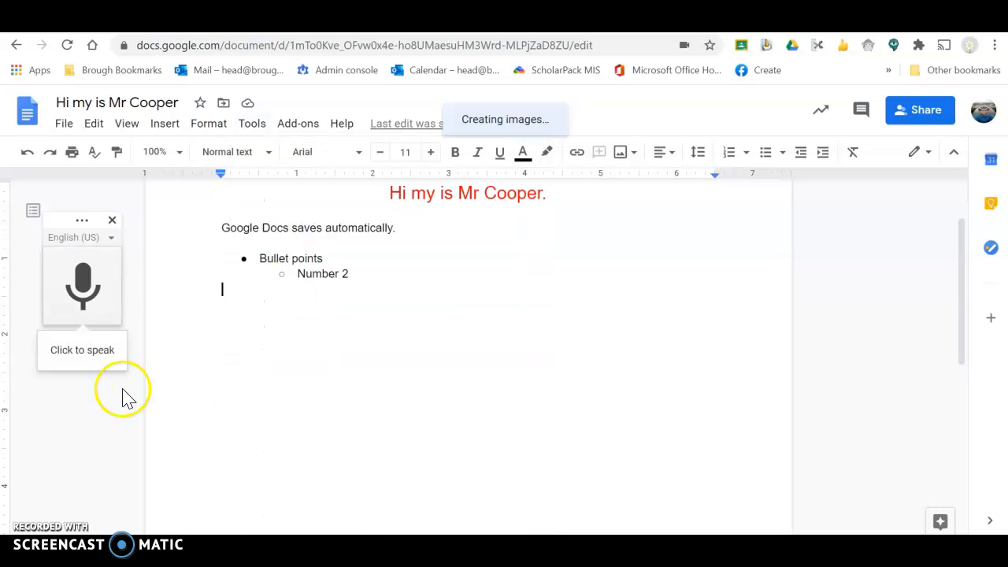
click(96, 354)
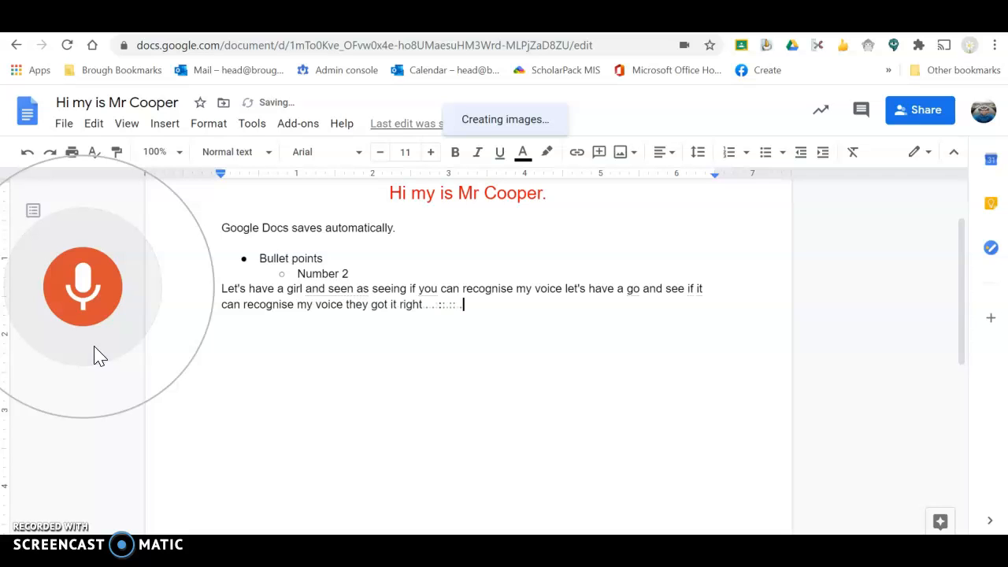
click(95, 330)
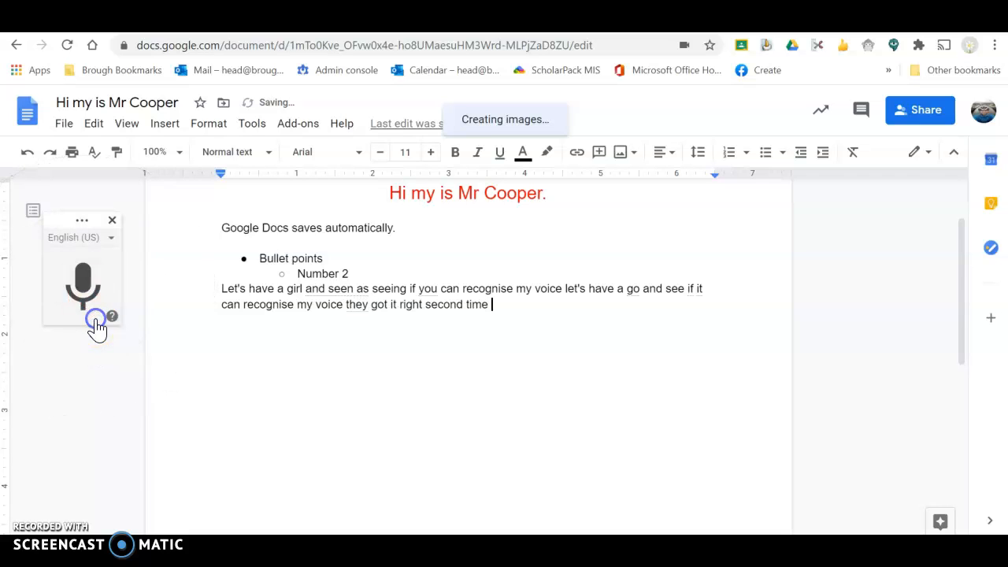
click(265, 376)
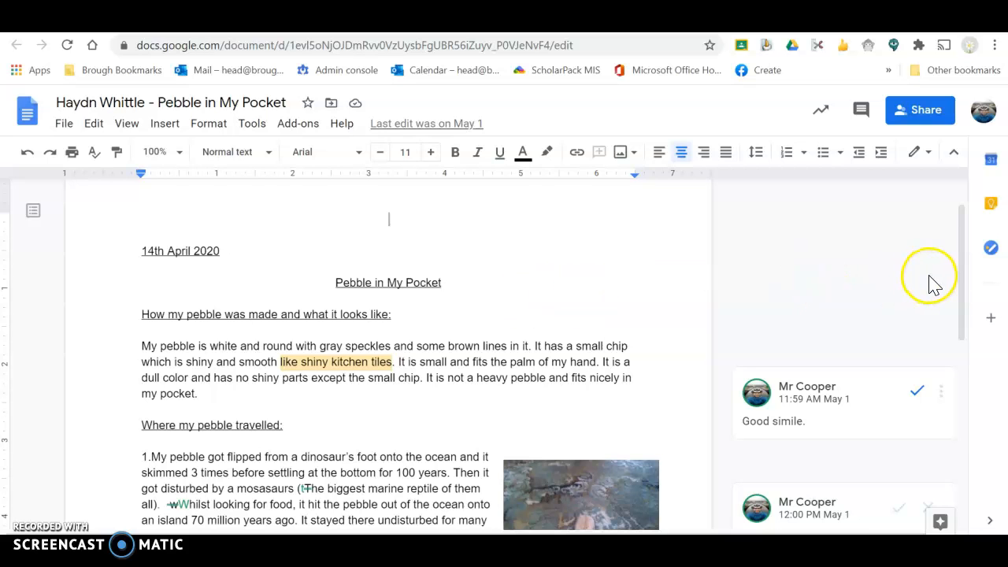
Comment 'Good adjective.' on the word 'small', then move to How to Survive Lockdown
drag(968, 275, 962, 356)
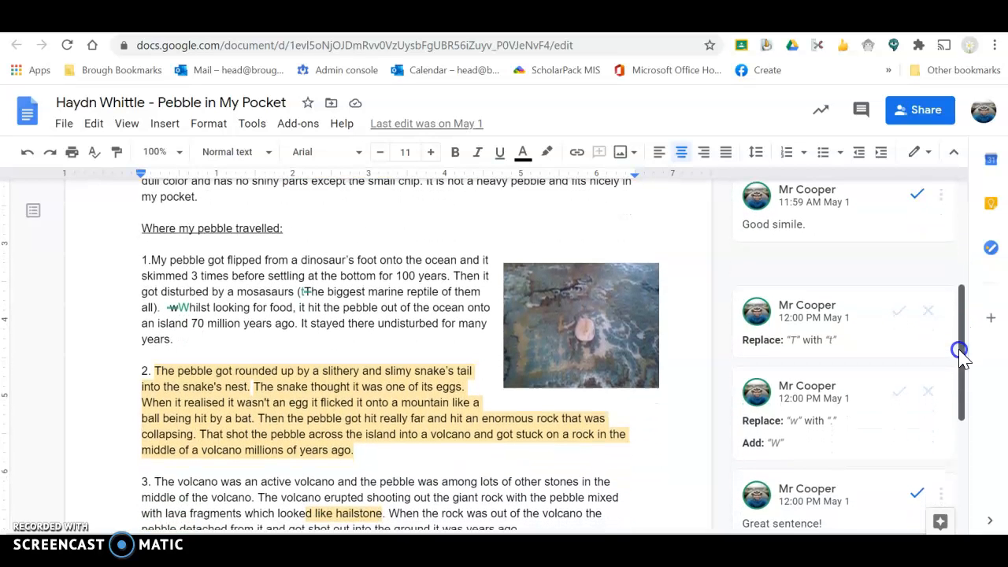
drag(961, 353, 961, 319)
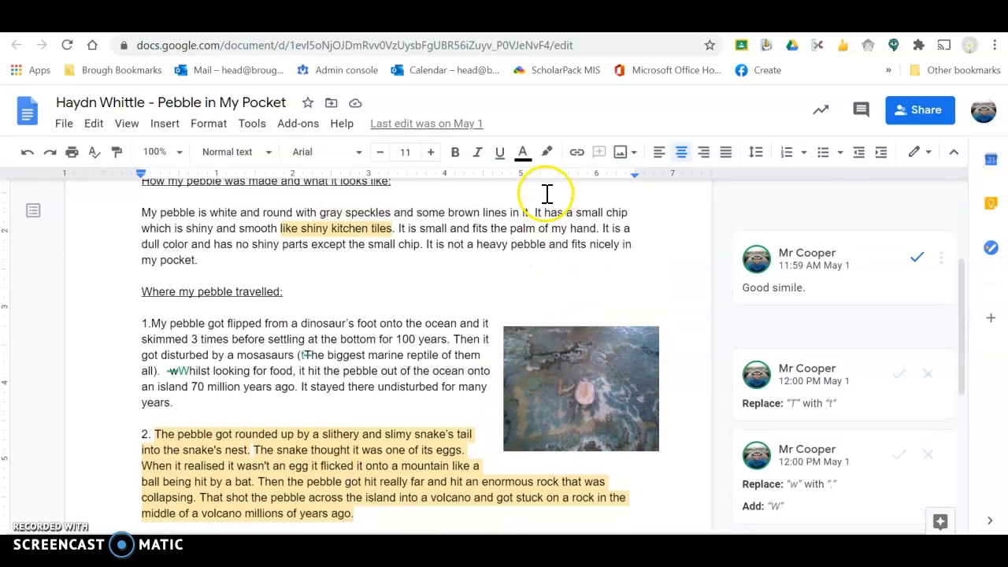
drag(535, 213, 590, 212)
double_click(589, 212)
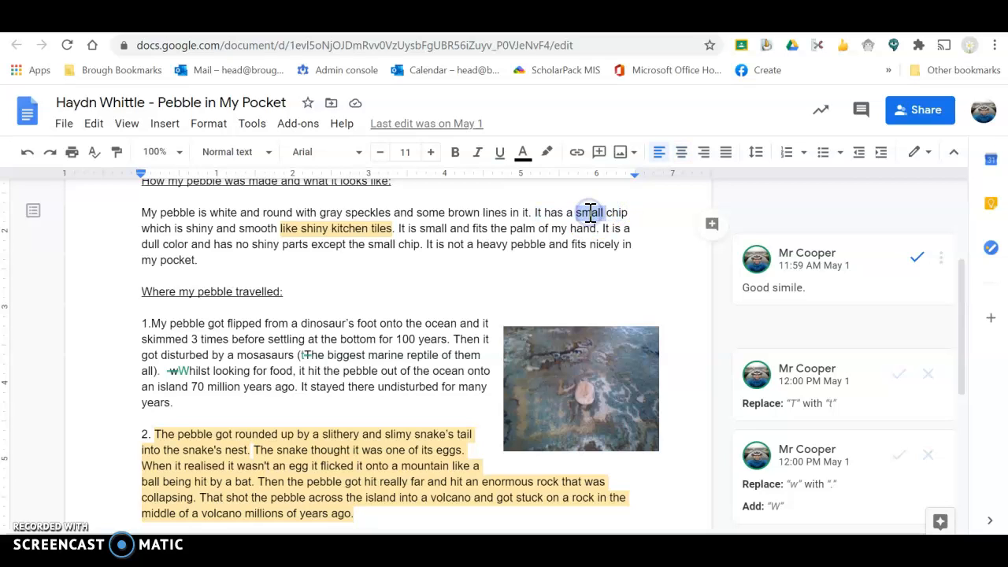
click(711, 227)
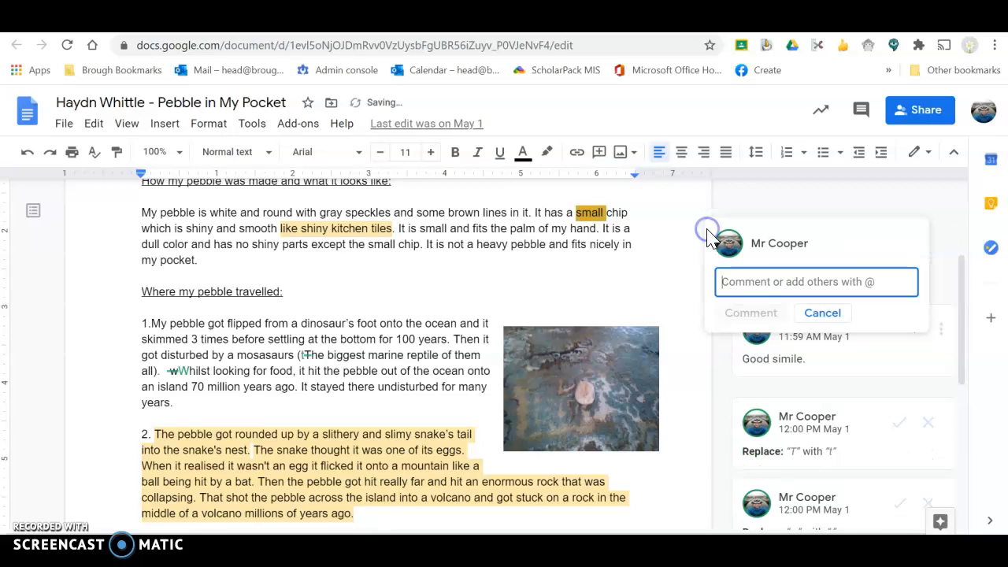
text(Good)
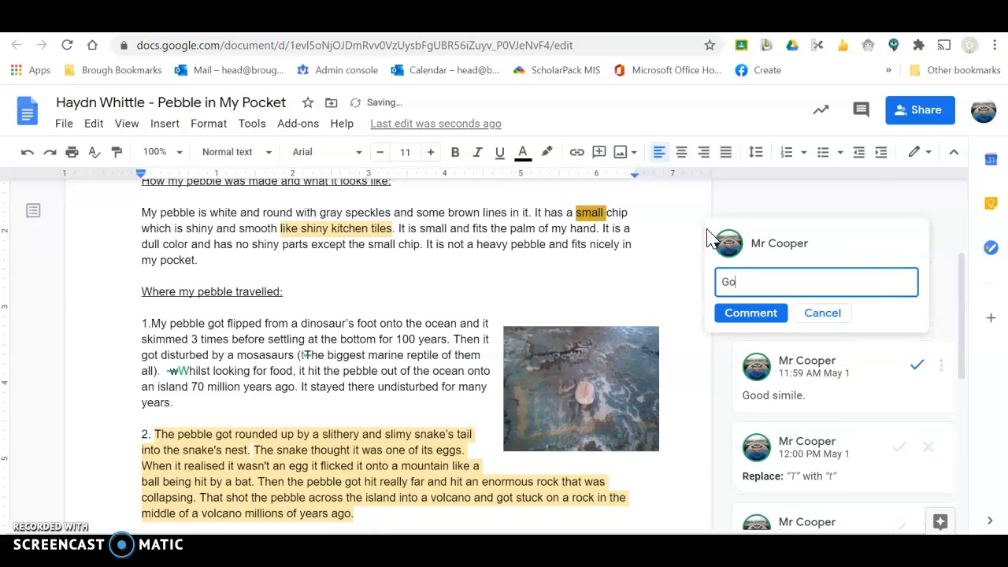
text(a)
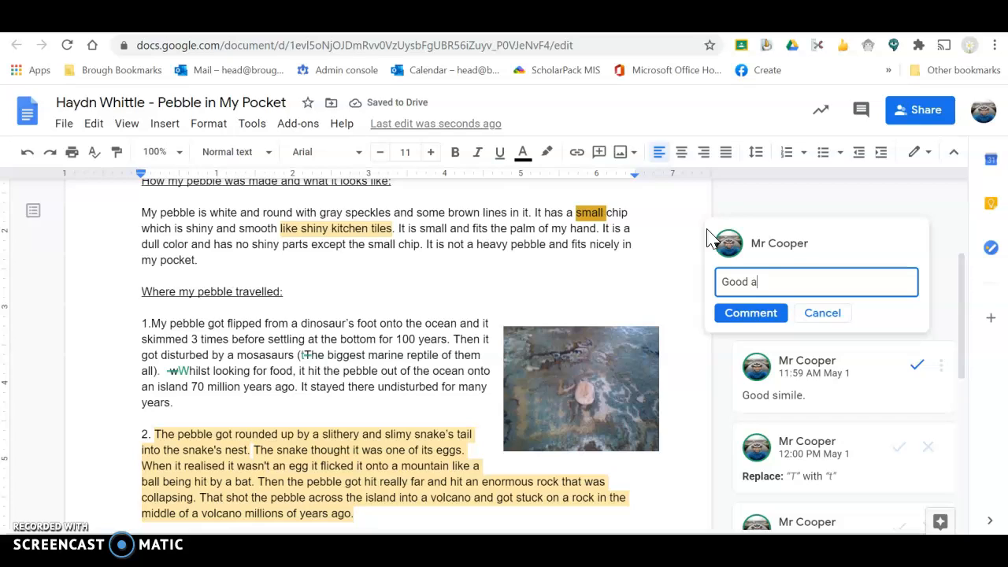
text(djective.)
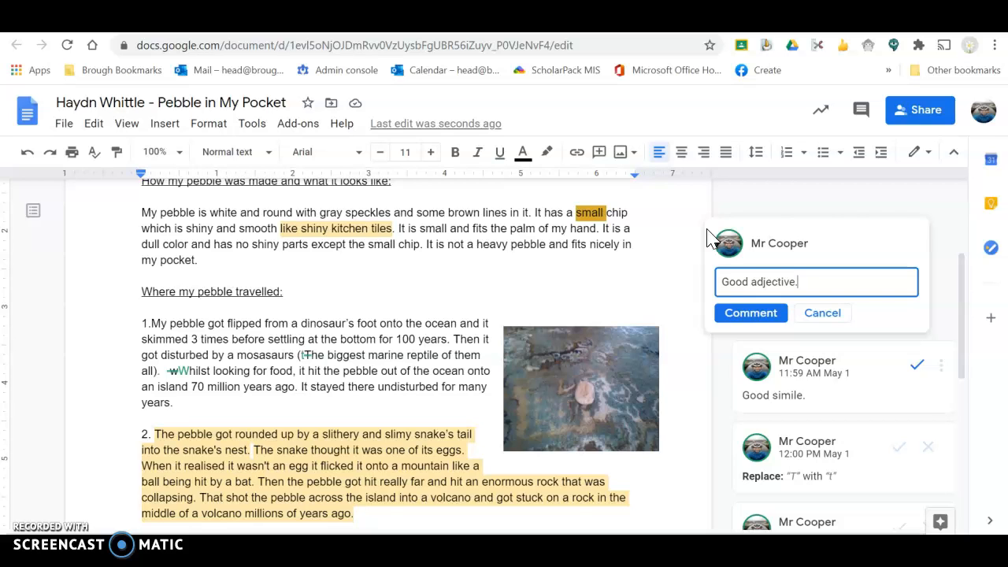
click(757, 314)
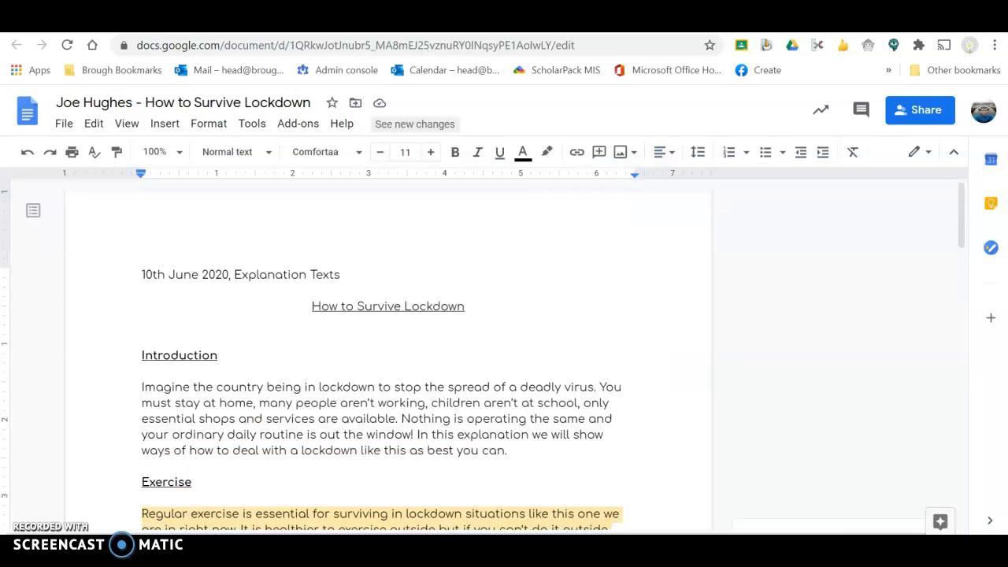
click(533, 295)
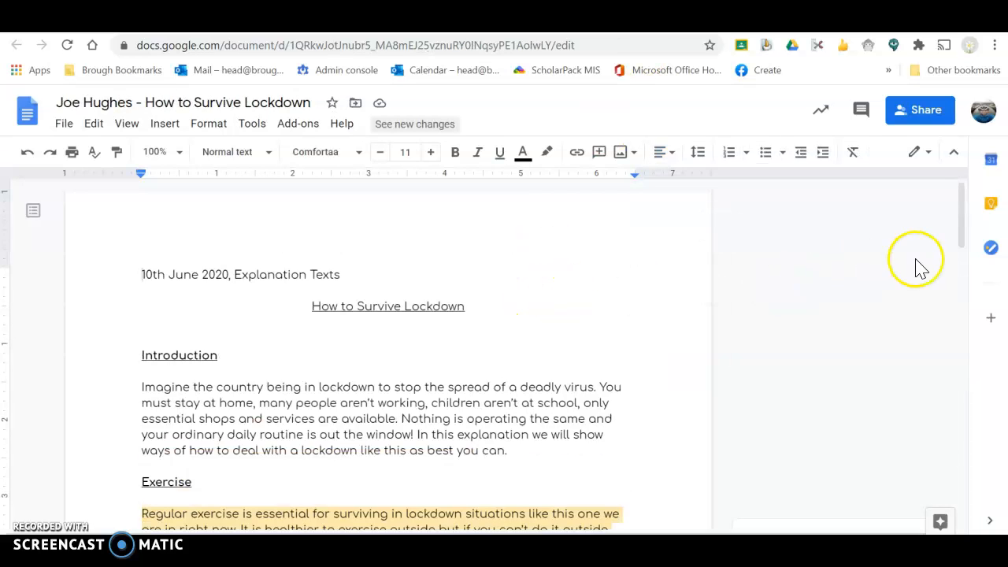
Reply to the pupil with a well-done message on the Home schooling comment thread
click(962, 224)
drag(962, 225, 961, 311)
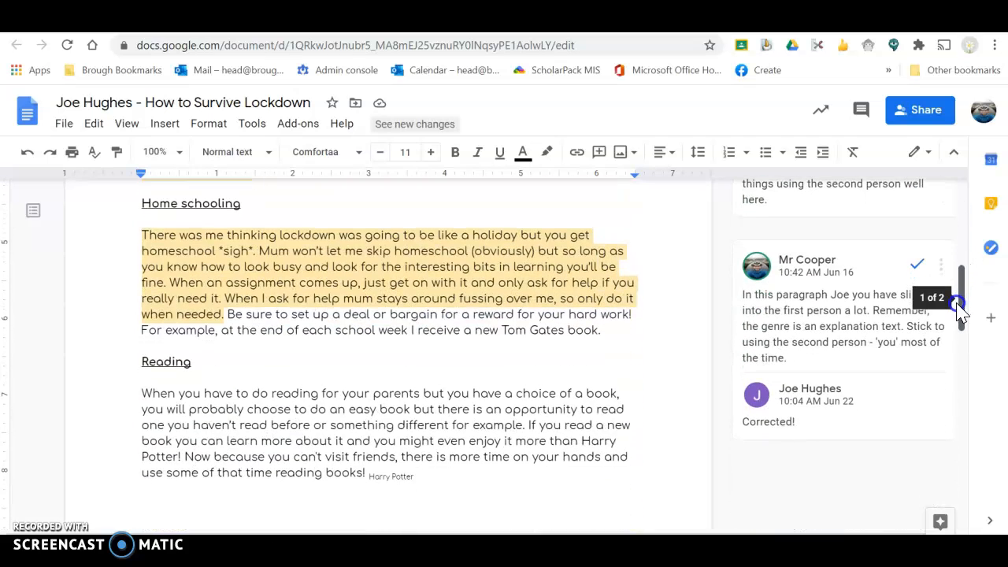
click(940, 265)
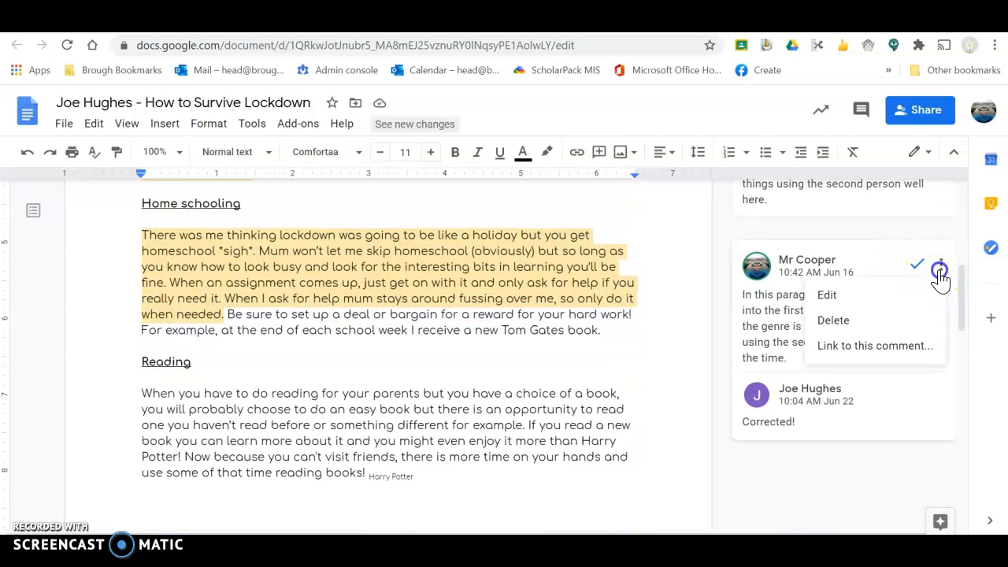
click(776, 315)
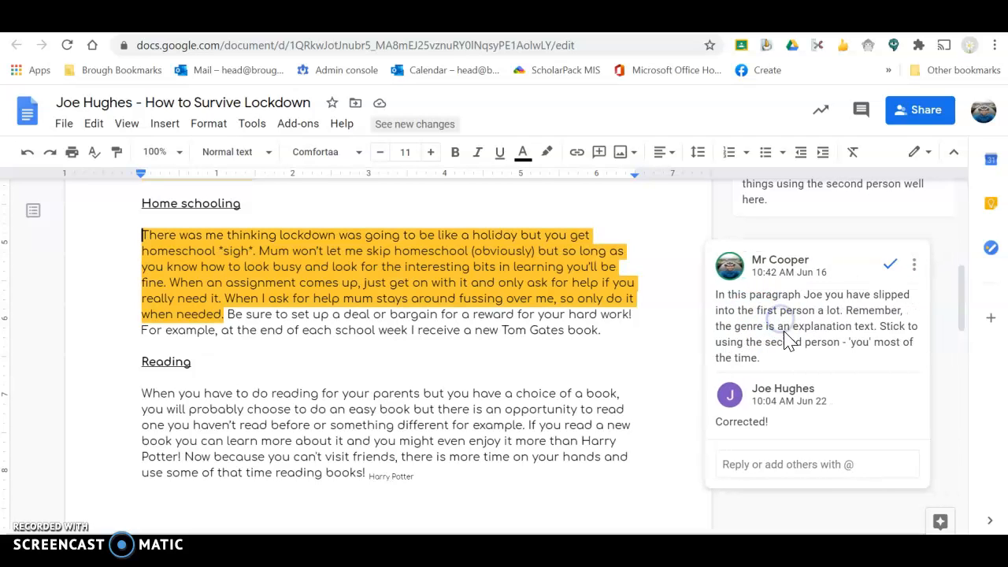
click(789, 470)
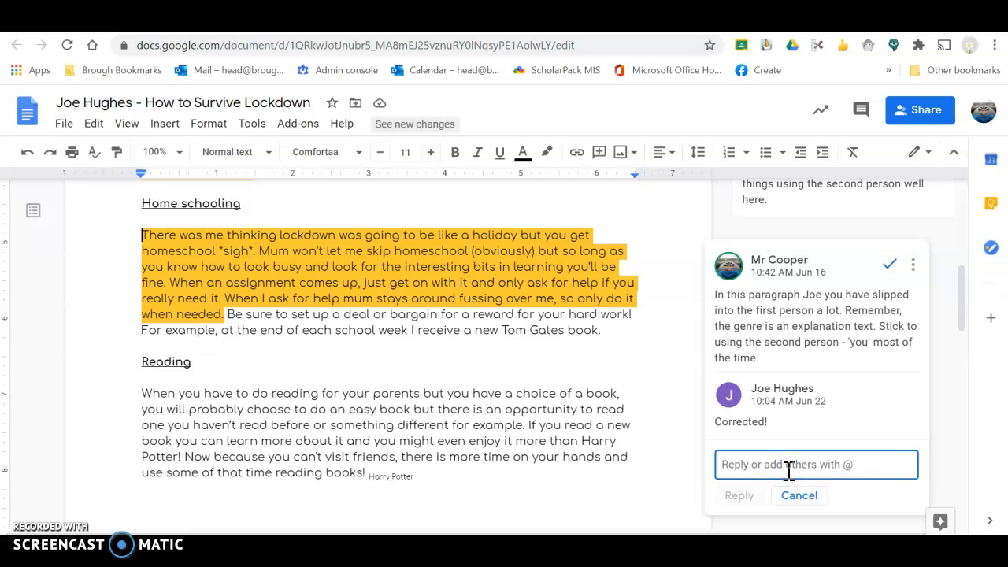
text(Well)
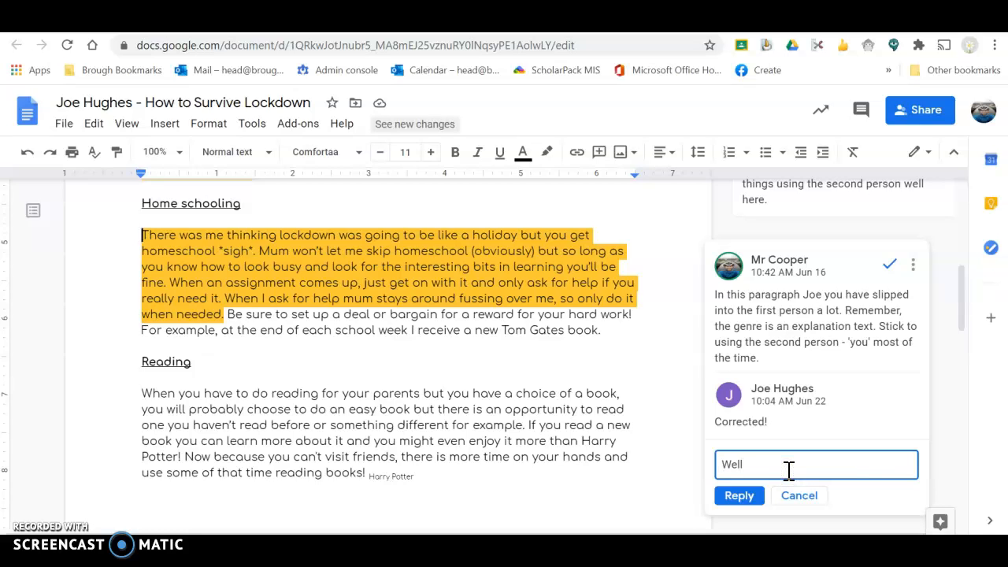
text( done Joe)
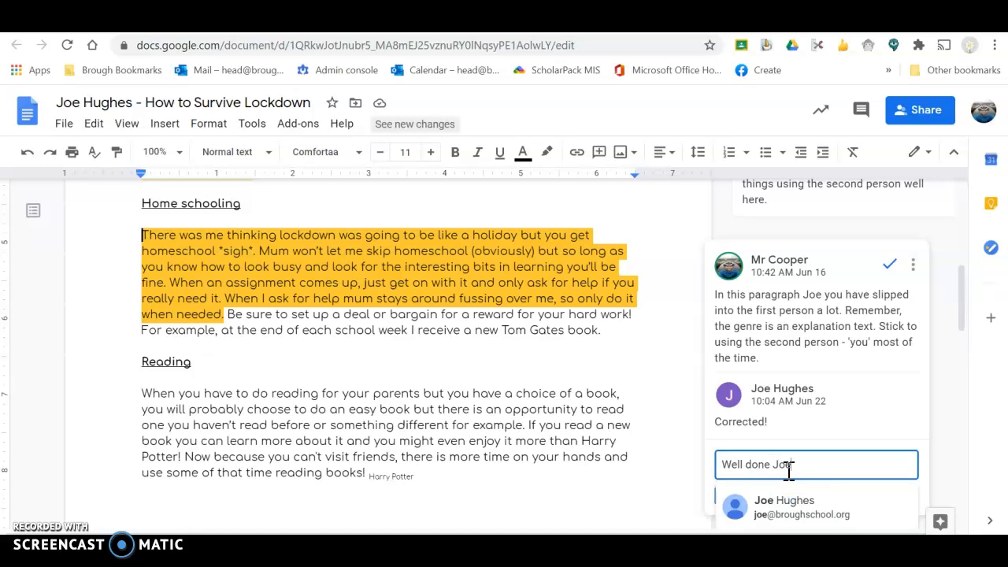
text(.)
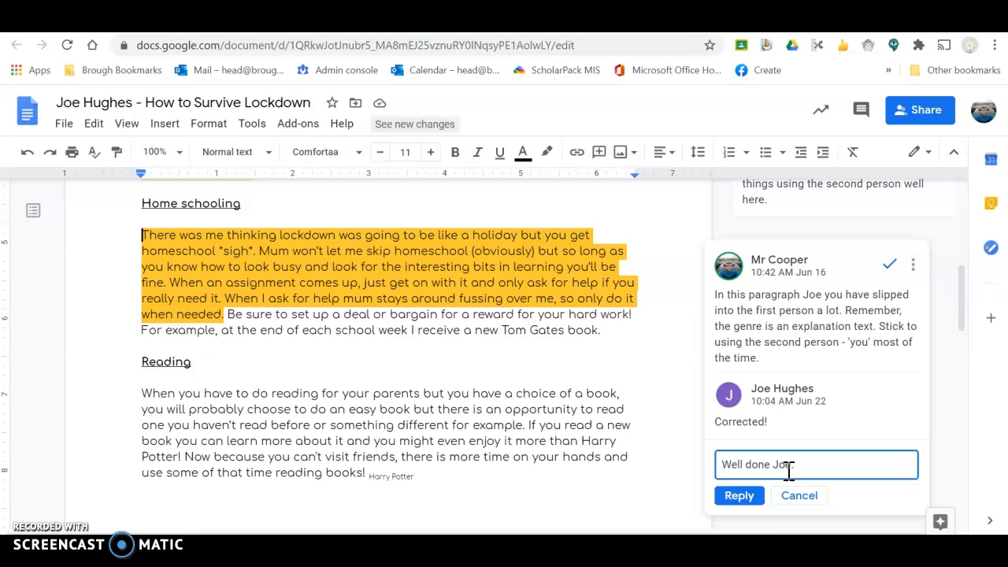
click(740, 496)
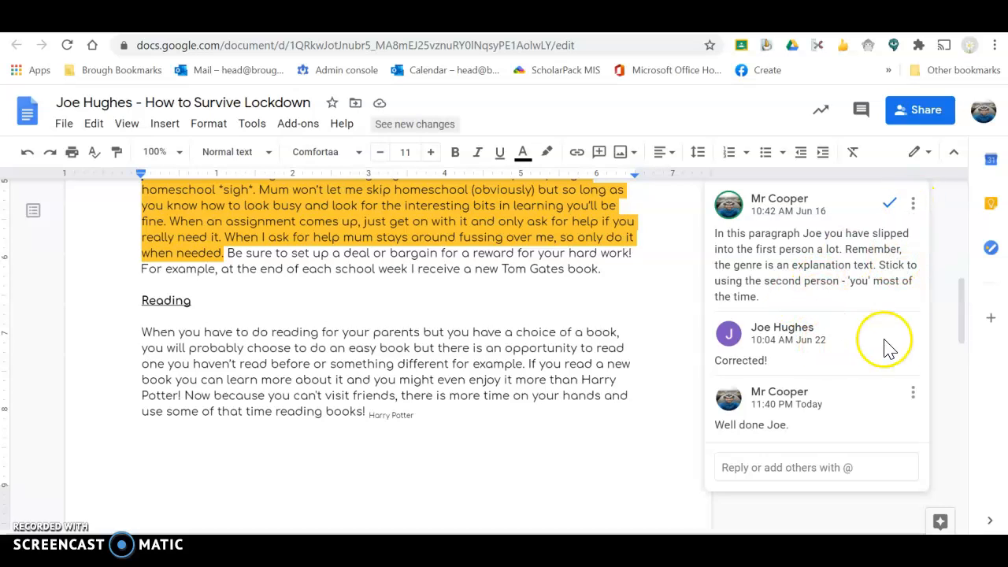
drag(965, 329, 974, 229)
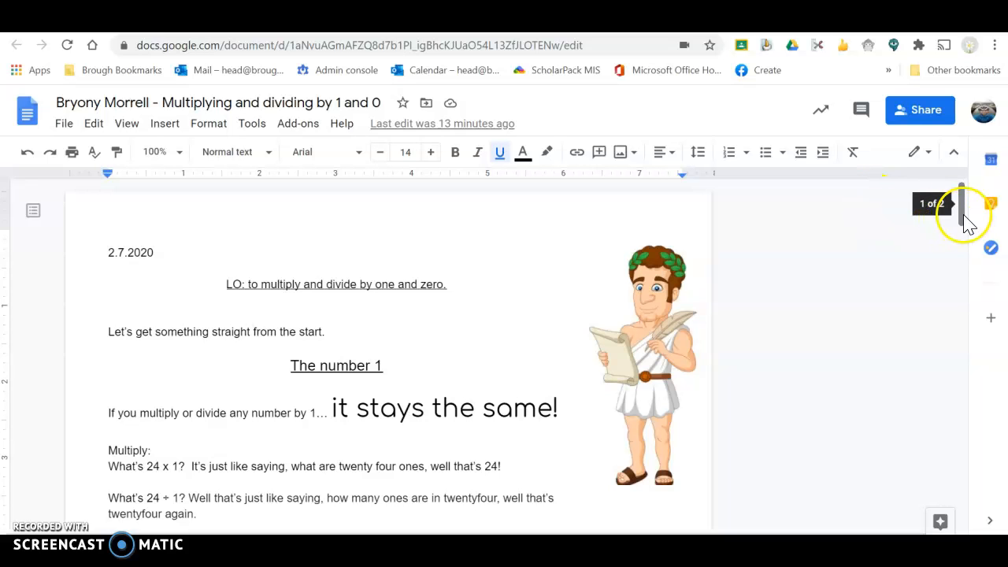
Scroll back up to the top of the Pebble in My Pocket essay
mouse_move(963, 226)
mouse_down()
mouse_move(972, 421)
mouse_move(965, 231)
mouse_up()
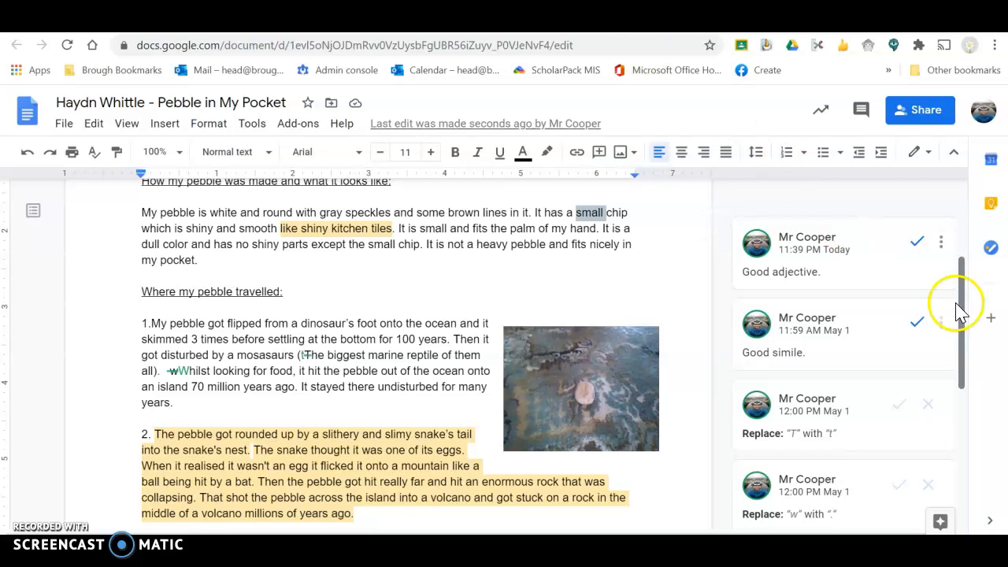
drag(966, 329, 956, 251)
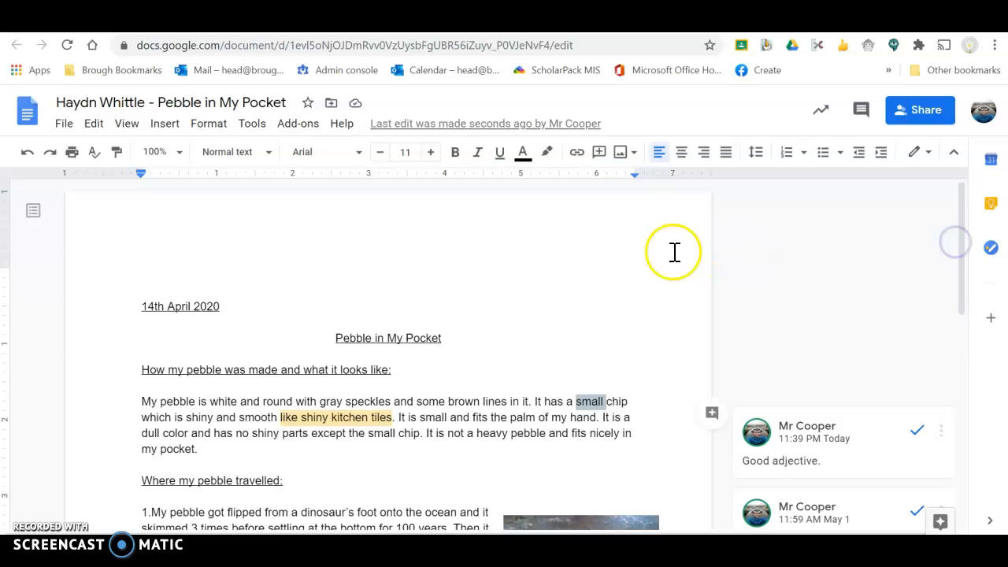
Browse the Pebble in My Pocket version history, viewing the April 27, 9:14 AM and original April 20, 9:49 AM versions
click(505, 124)
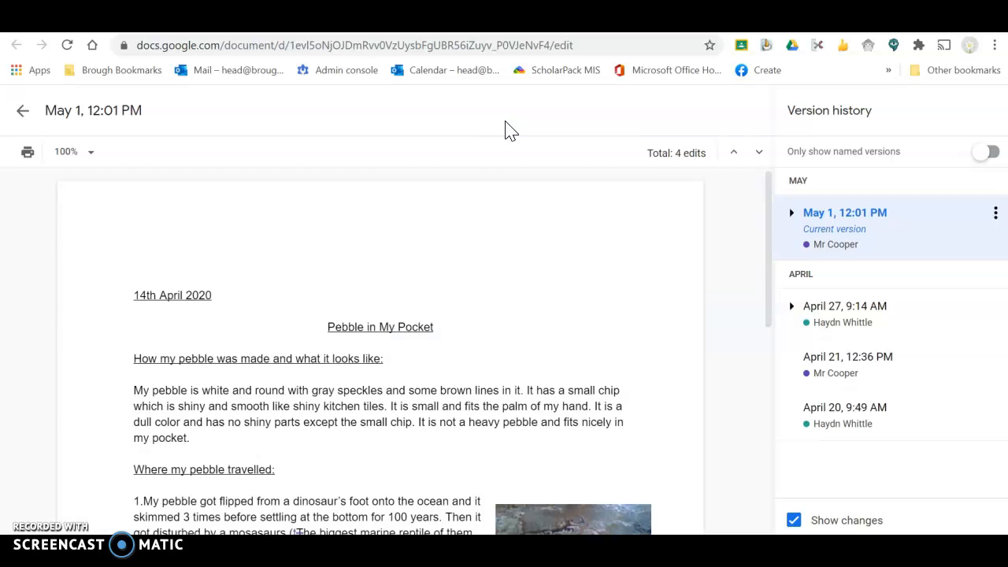
click(603, 241)
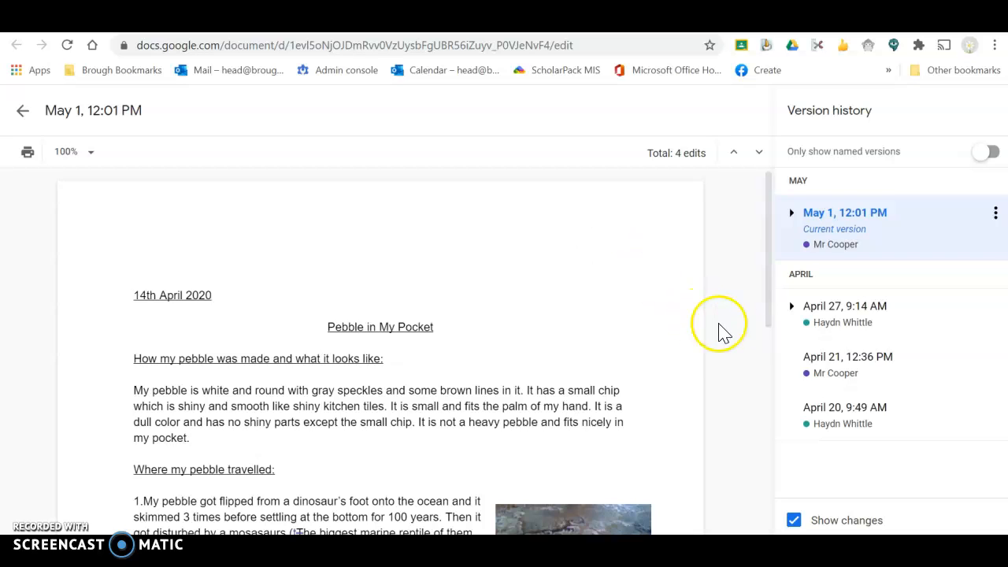
click(831, 319)
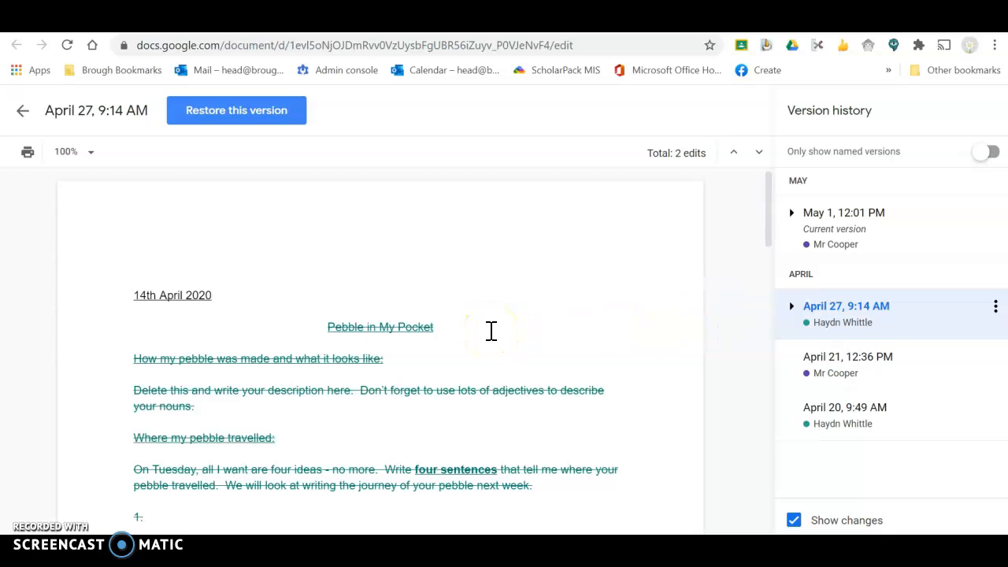
drag(770, 236, 781, 400)
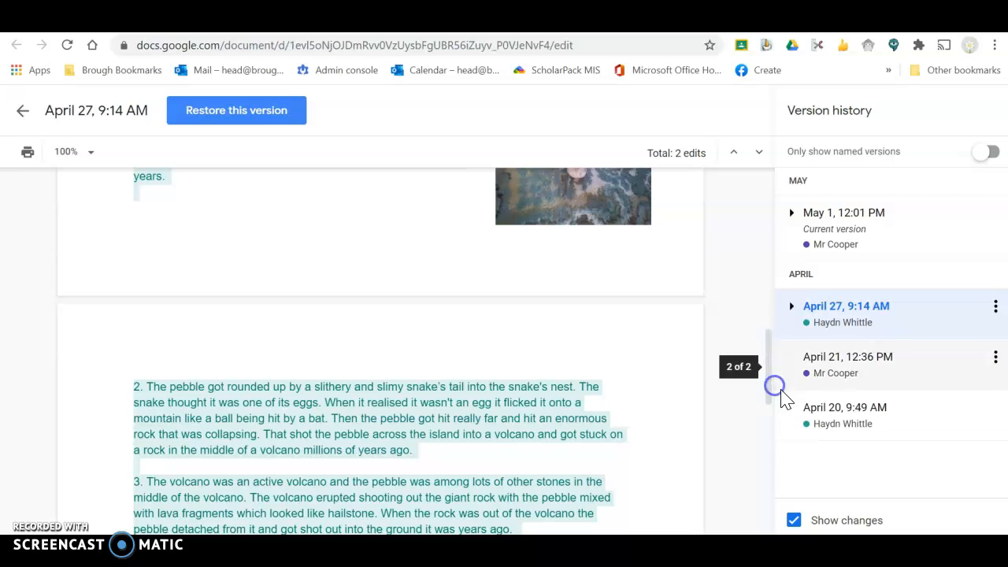
click(830, 415)
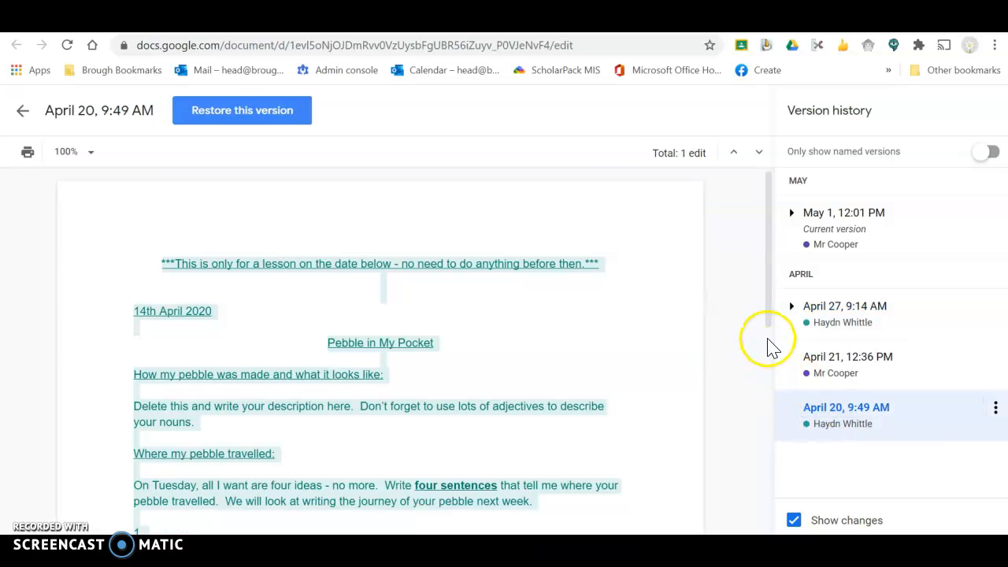
drag(765, 315, 758, 359)
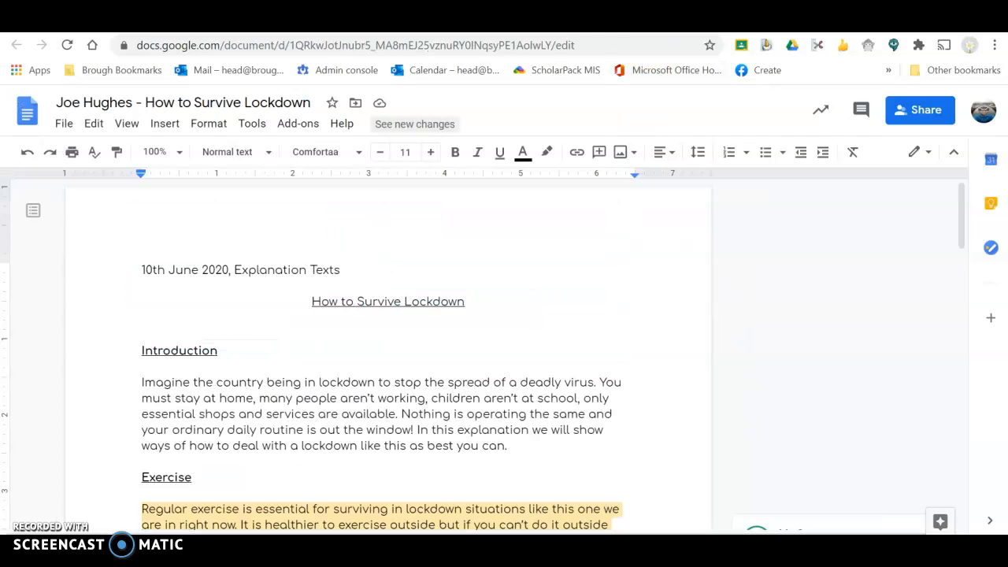
click(447, 128)
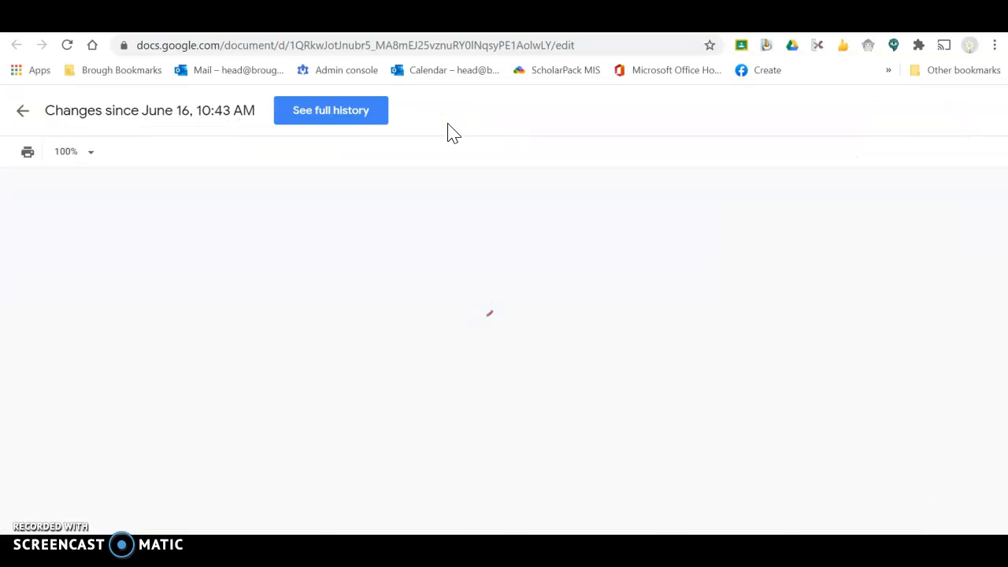
click(355, 120)
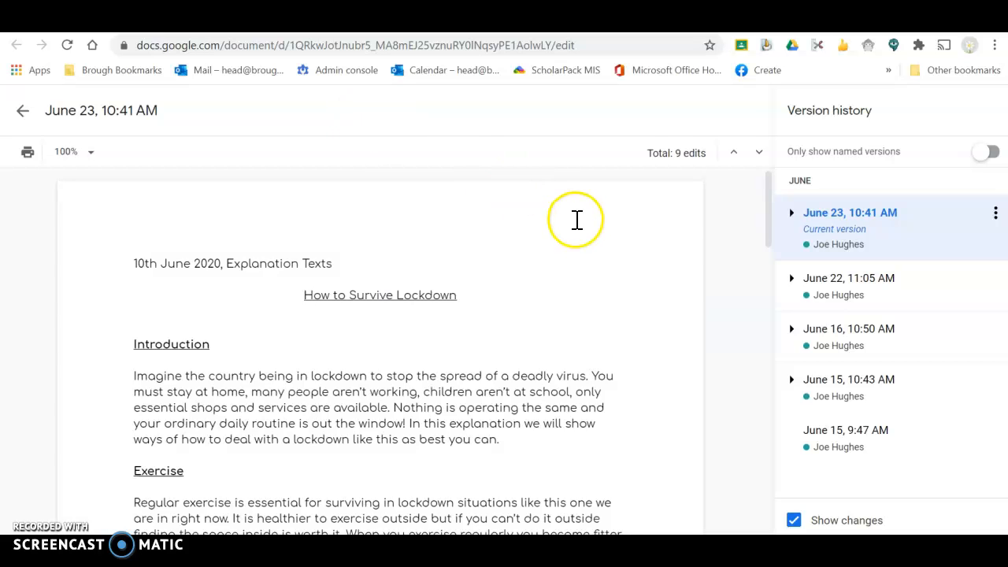
click(840, 287)
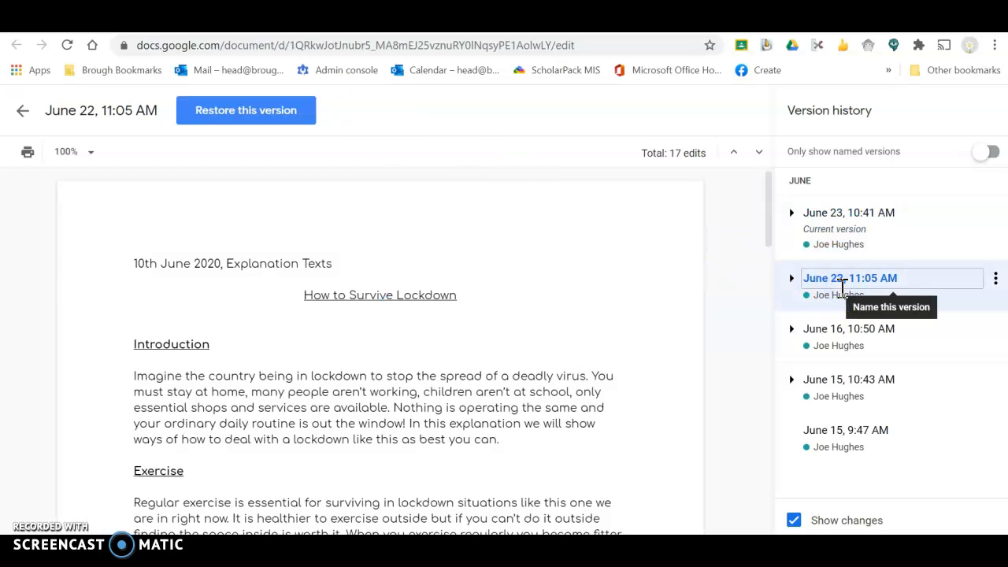
drag(767, 234, 762, 368)
click(843, 356)
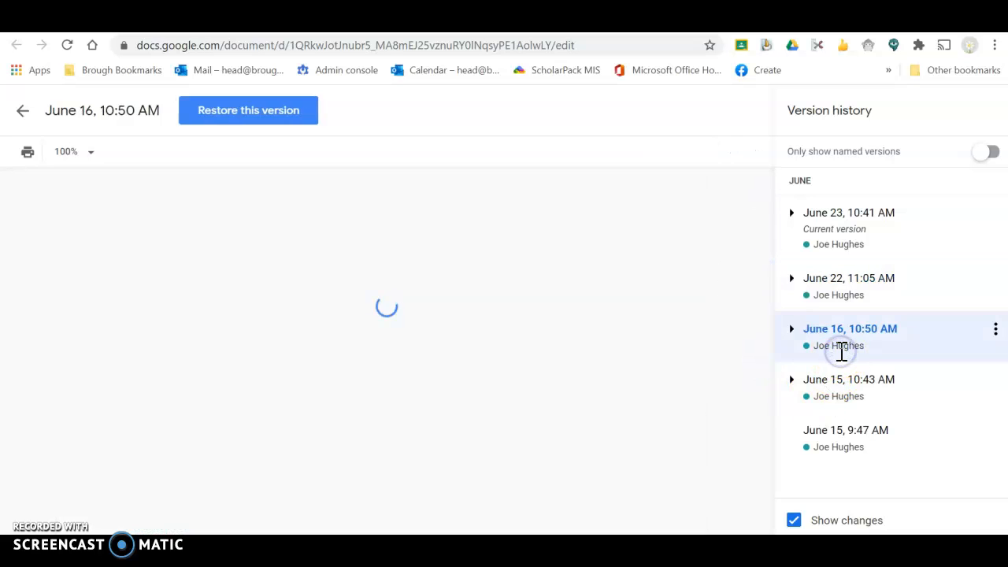
click(768, 211)
mouse_move(767, 211)
mouse_down()
mouse_move(783, 400)
mouse_move(782, 310)
mouse_up()
click(841, 388)
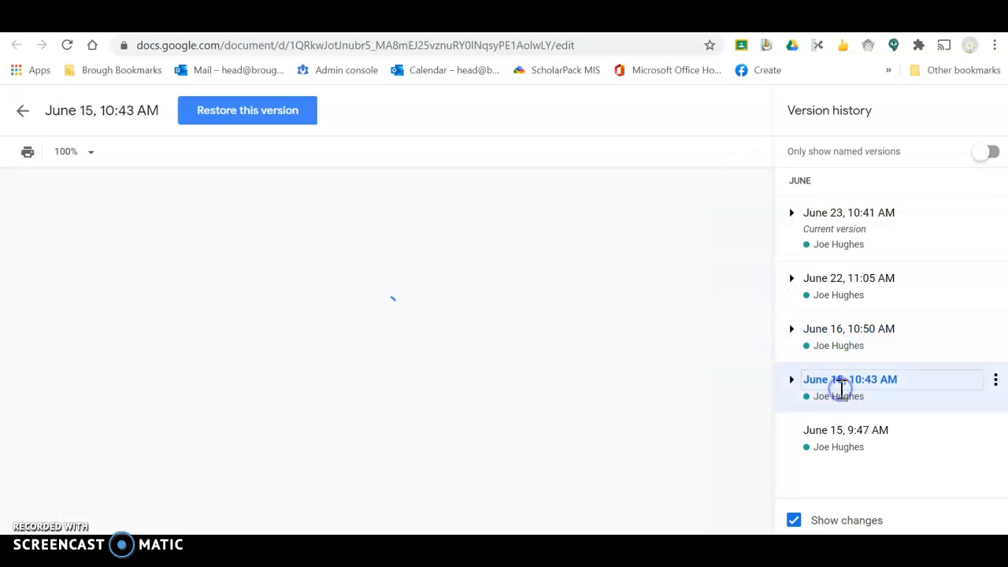
click(767, 244)
drag(768, 244, 771, 376)
click(815, 438)
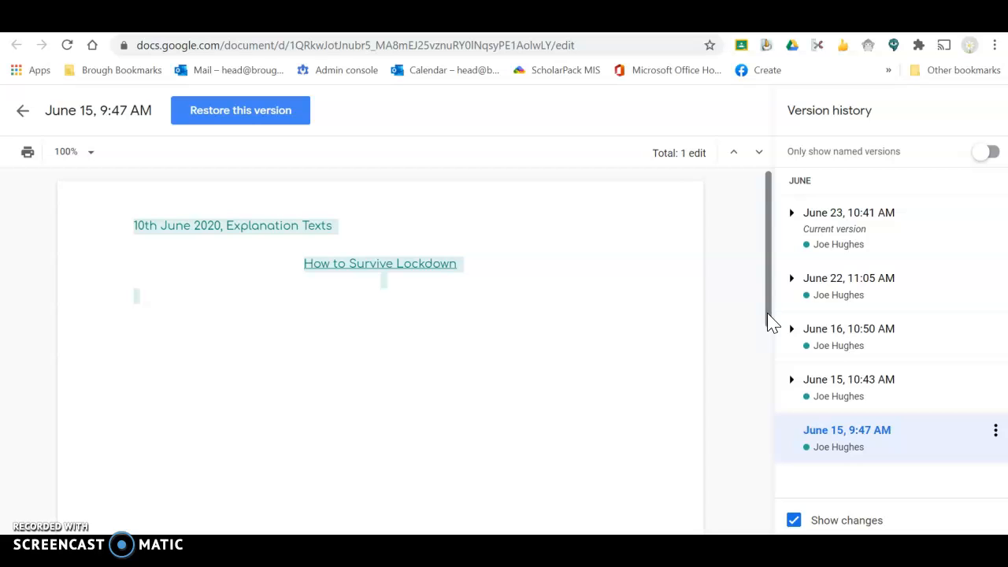
click(852, 222)
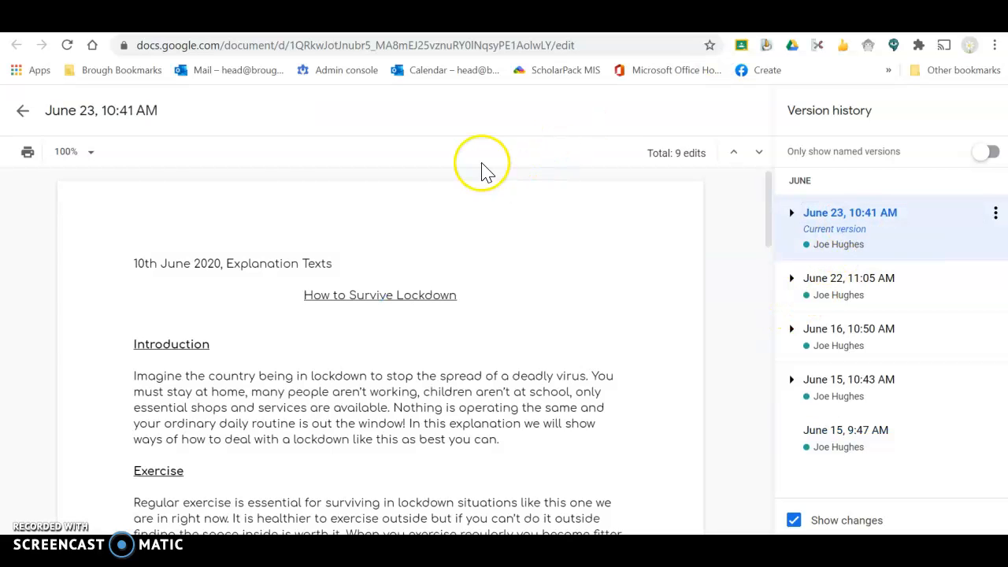
click(24, 114)
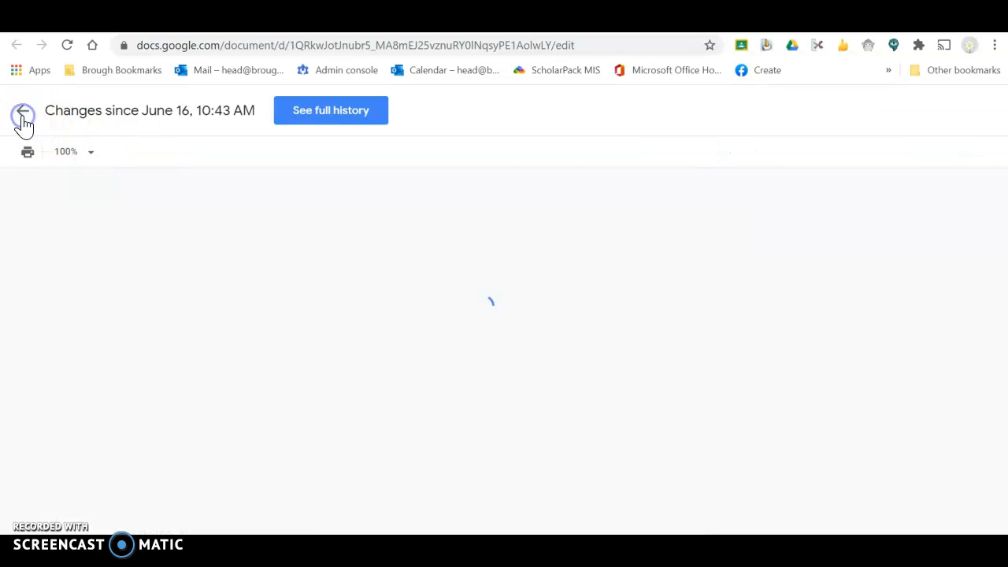
click(24, 112)
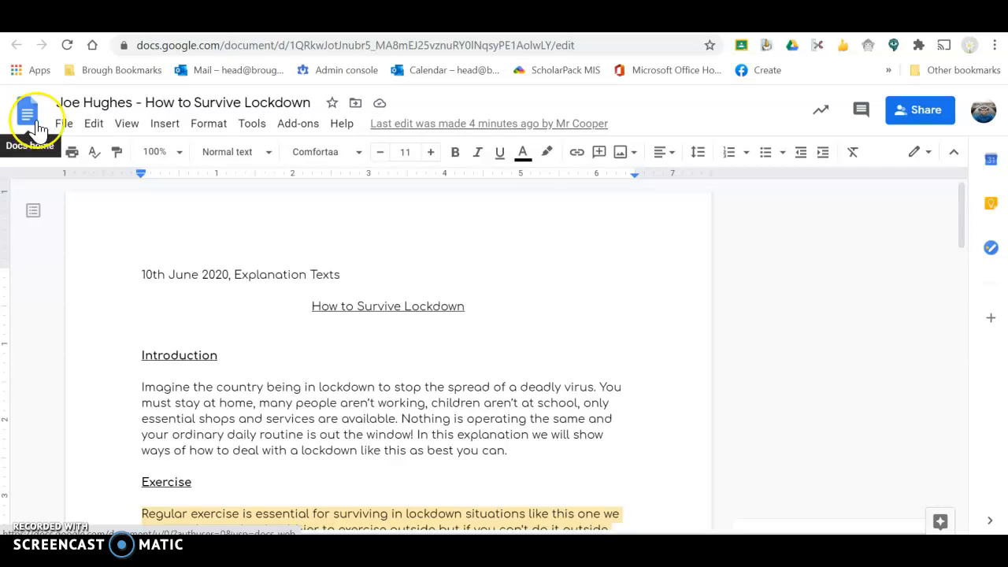